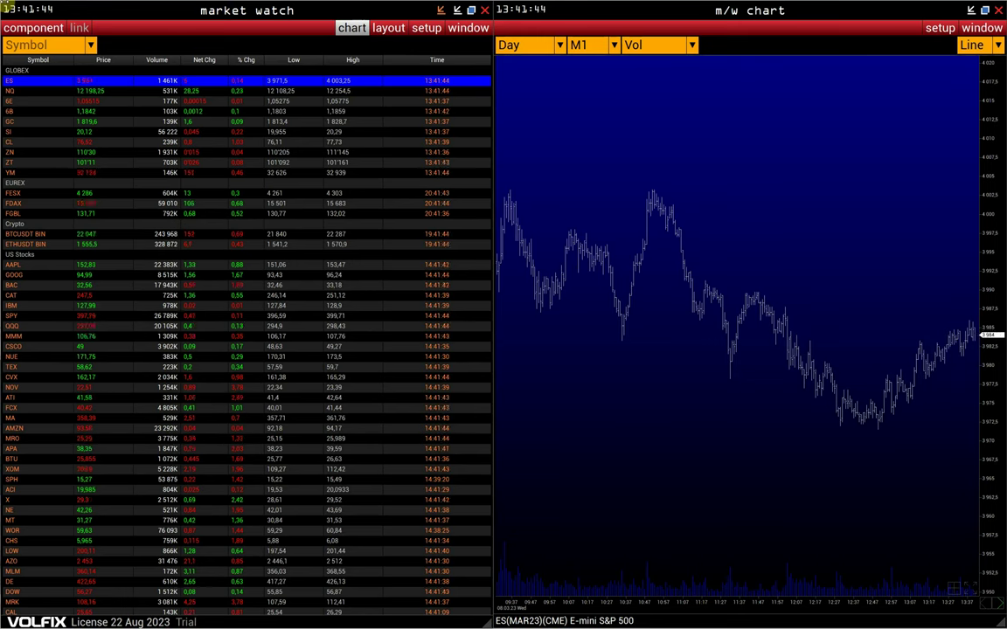
- Open a new trading chart and set its symbol to ES
click(44, 27)
click(51, 47)
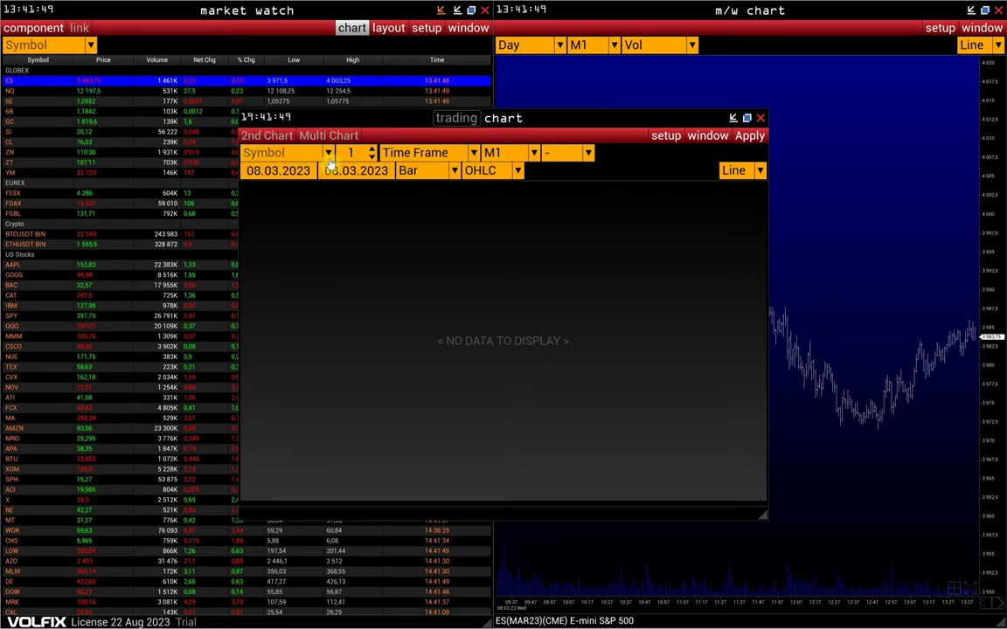
click(301, 153)
click(299, 174)
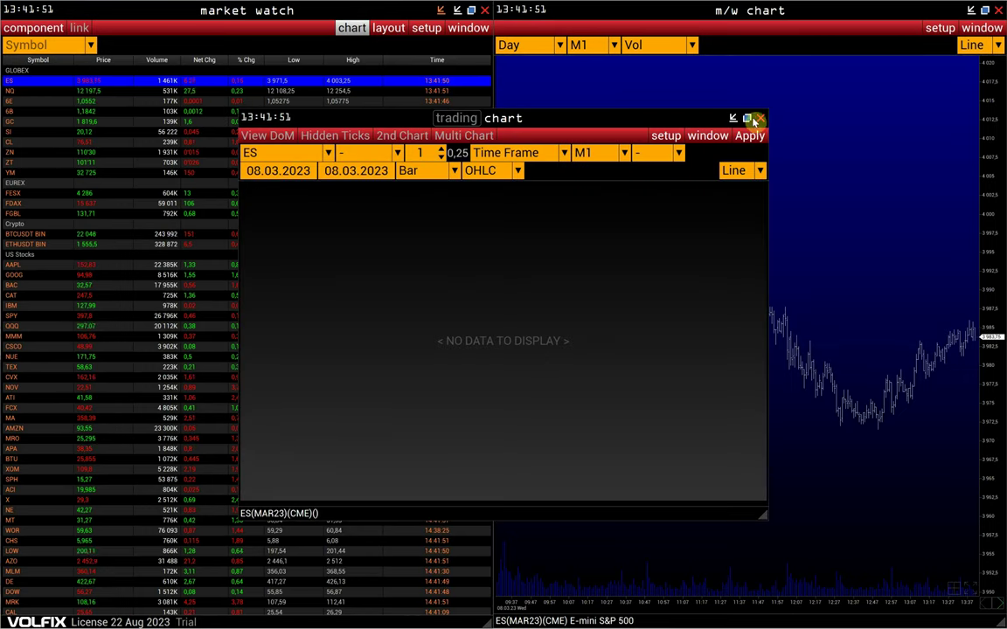
- Maximize the trading chart window, keep the Bar chart type and load the ES data
click(746, 117)
click(191, 63)
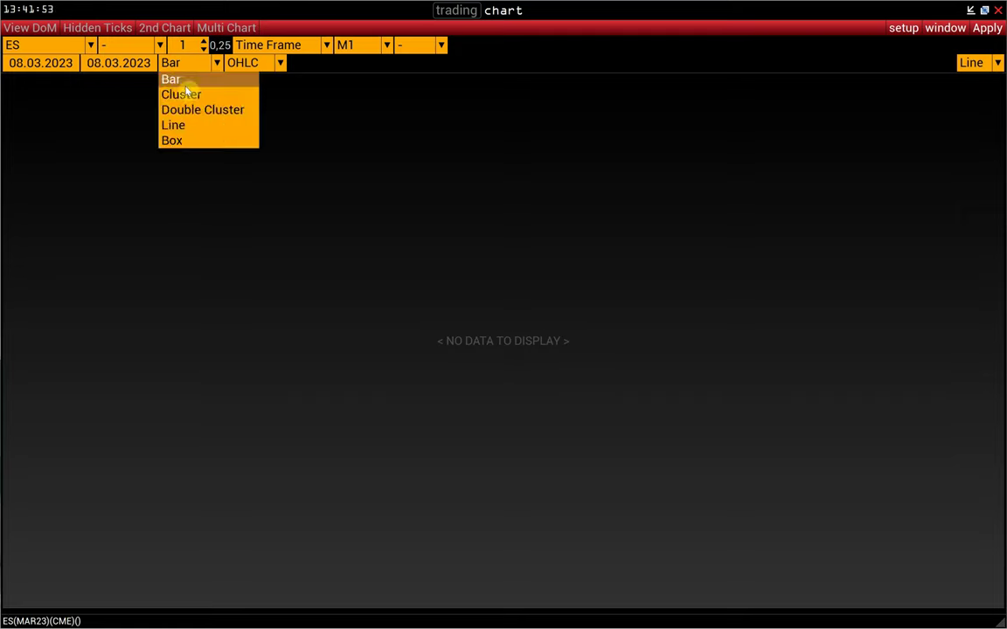
click(167, 80)
click(983, 30)
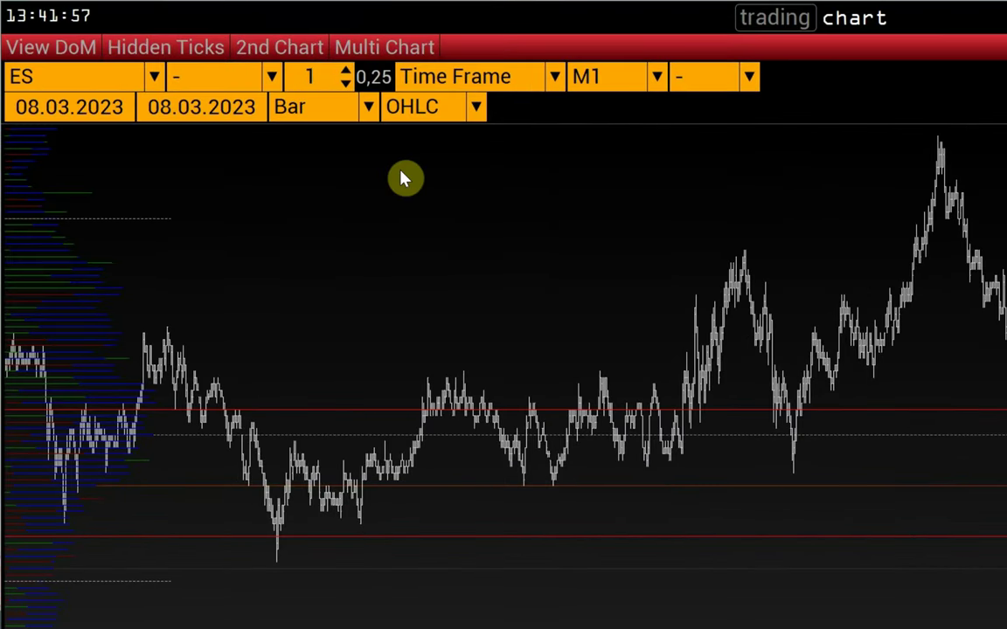
- Switch the chart to Multi Chart mode and view the available multi chart periods
click(365, 52)
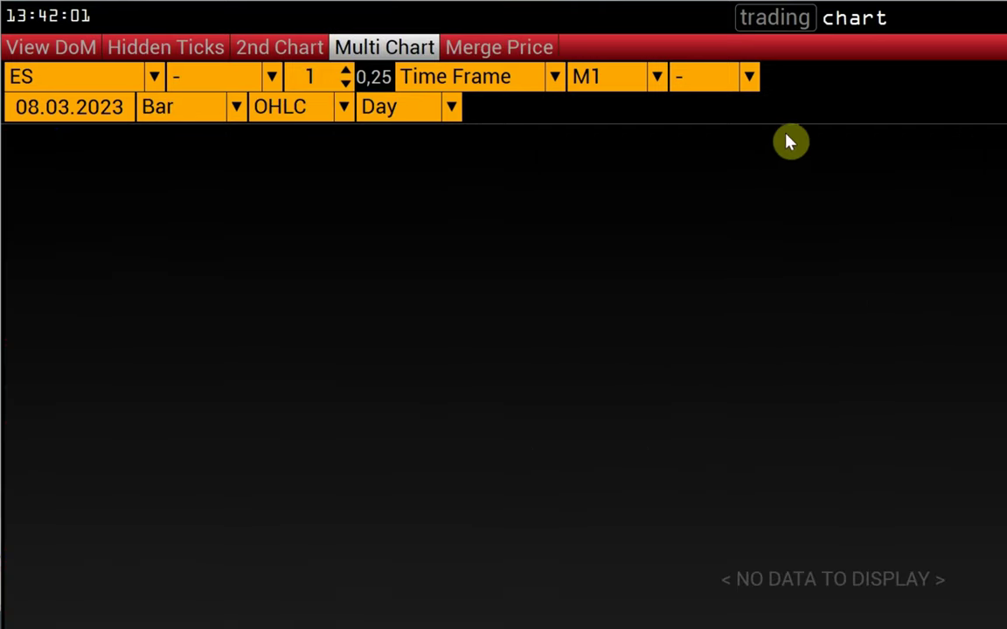
click(396, 117)
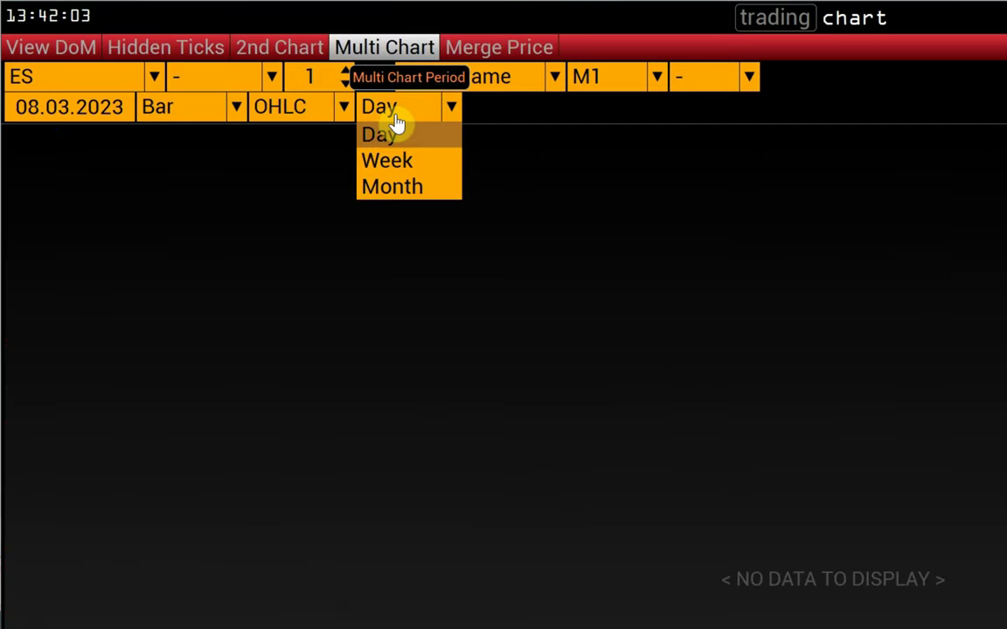
click(325, 115)
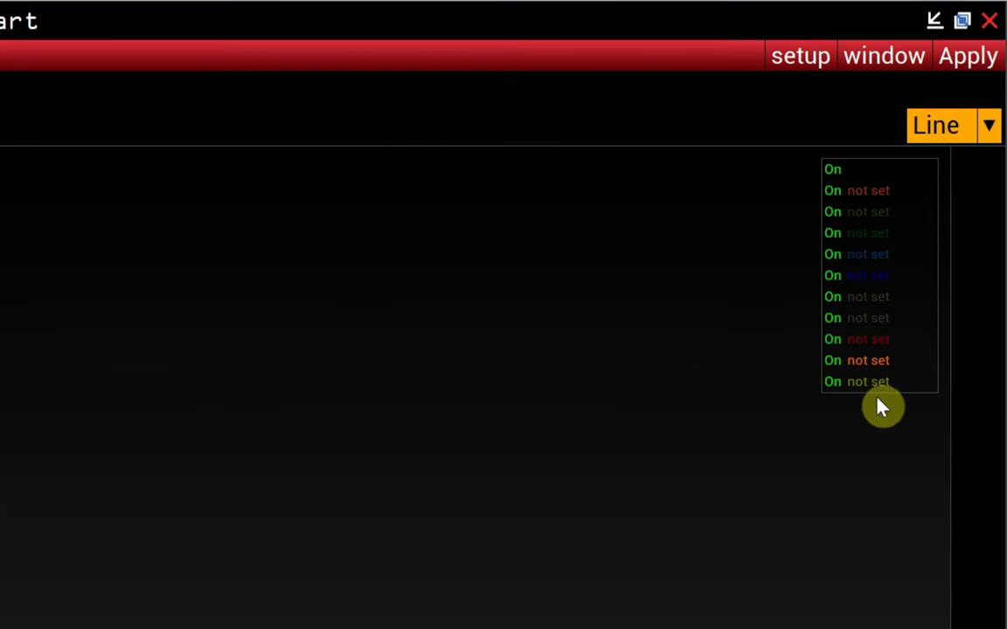
- Set the first two comparison dates in the chart list to 07.03.2023 and 06.03.2023
click(898, 273)
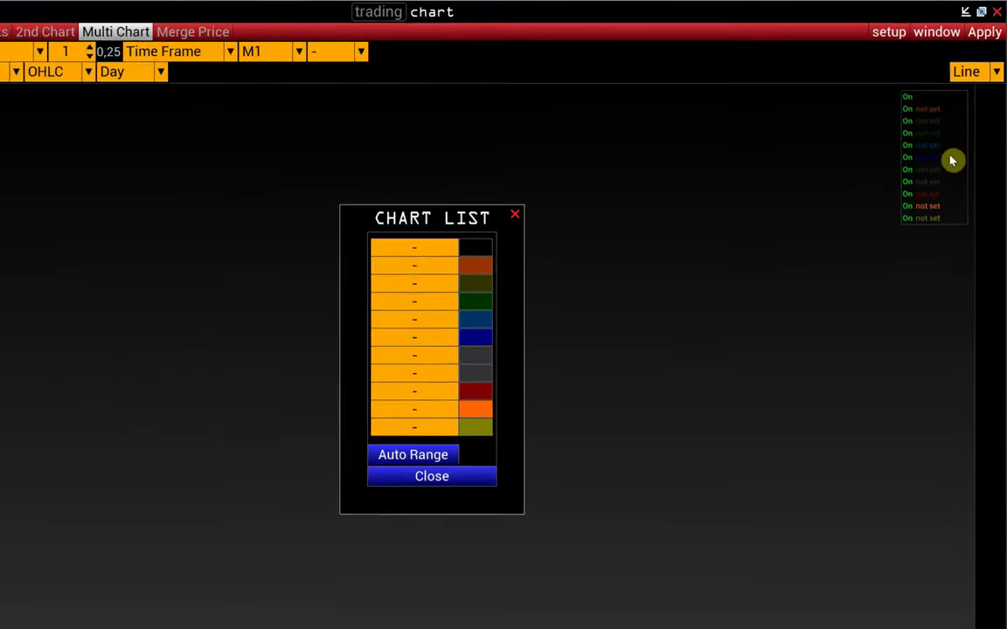
click(491, 218)
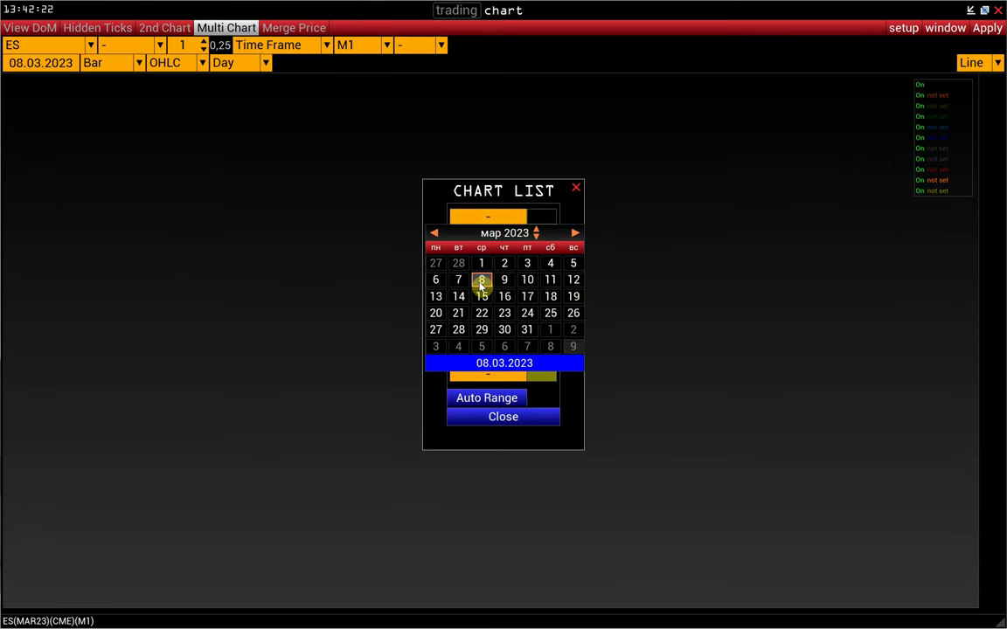
click(464, 280)
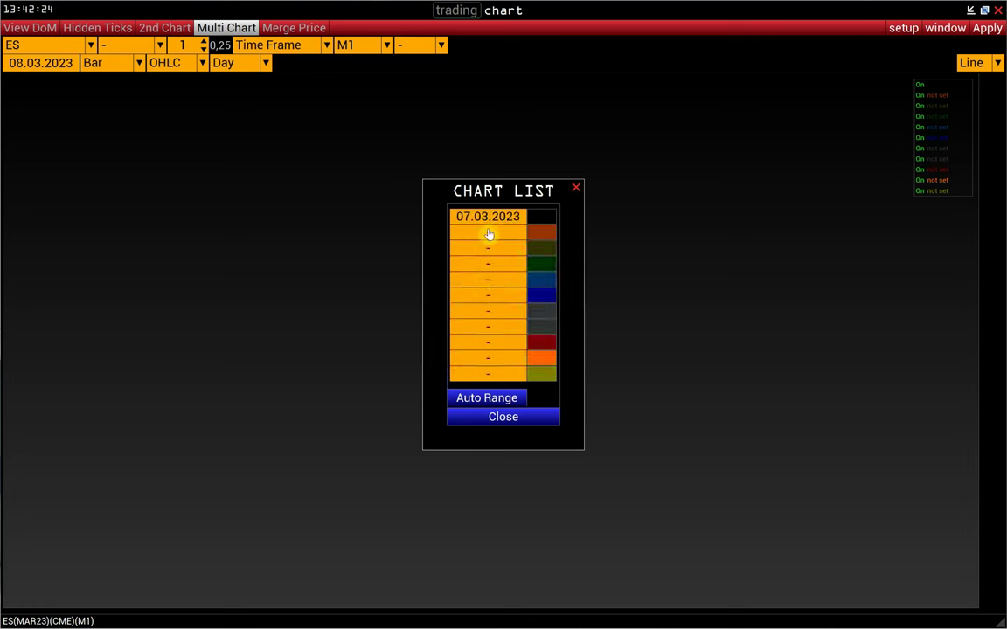
click(488, 231)
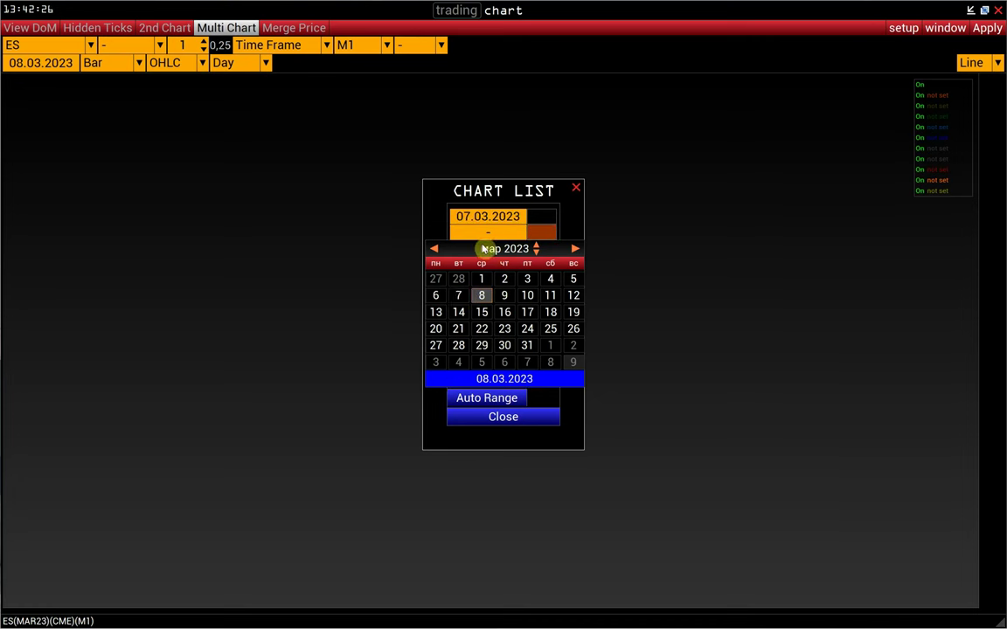
click(436, 295)
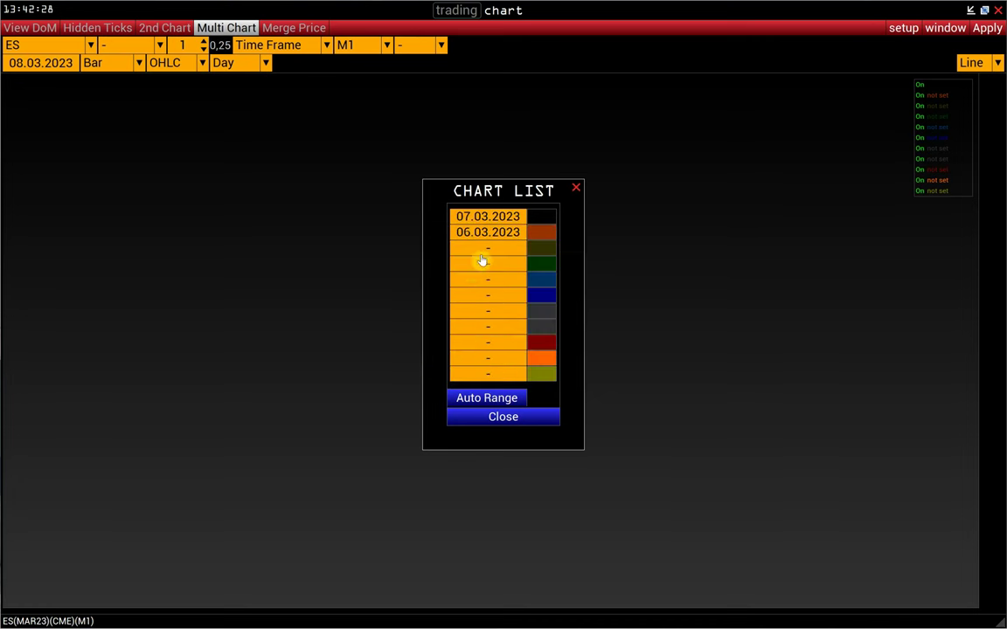
- Fill the chart list with earlier days using Auto Range, then load the multi chart and fit the overlaid daily curves
click(486, 402)
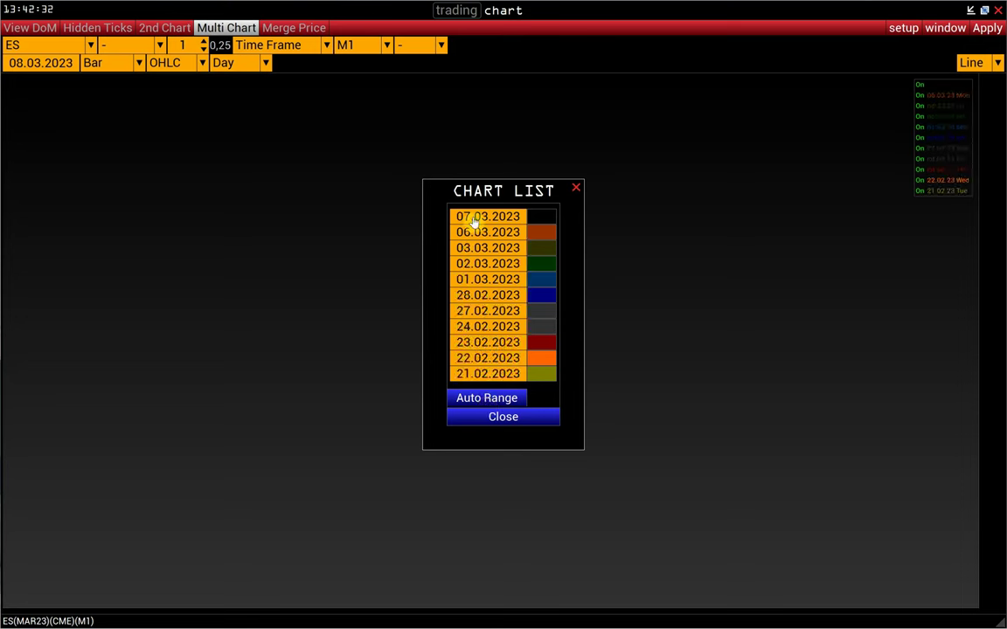
click(505, 419)
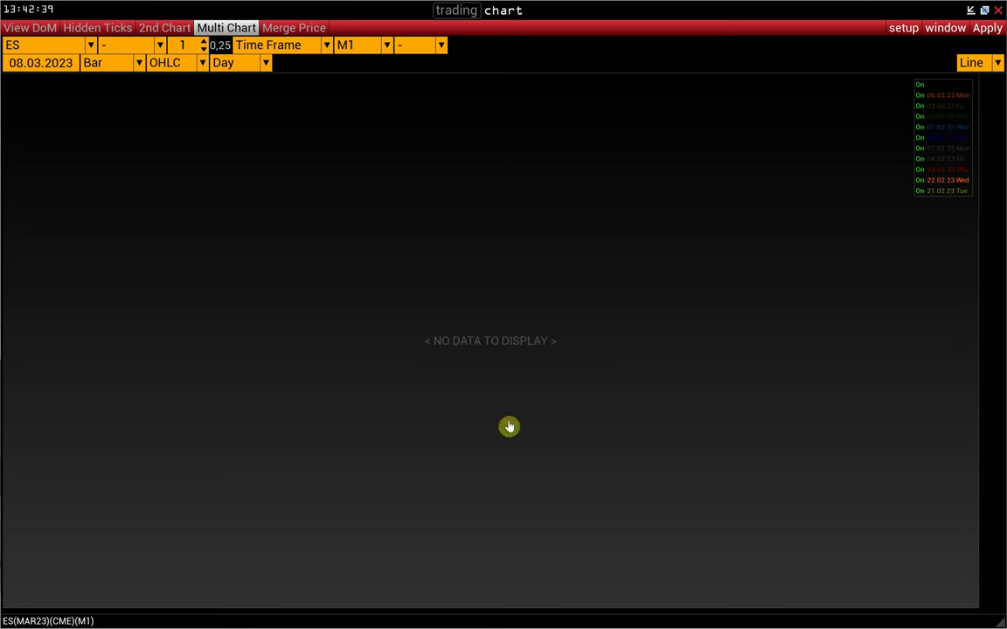
click(985, 30)
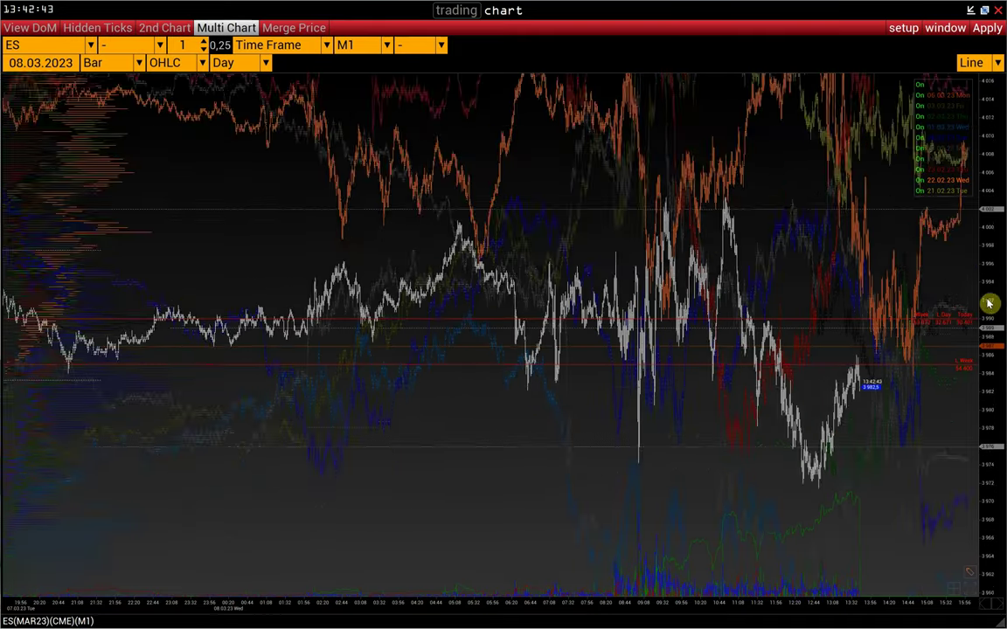
drag(988, 281, 984, 409)
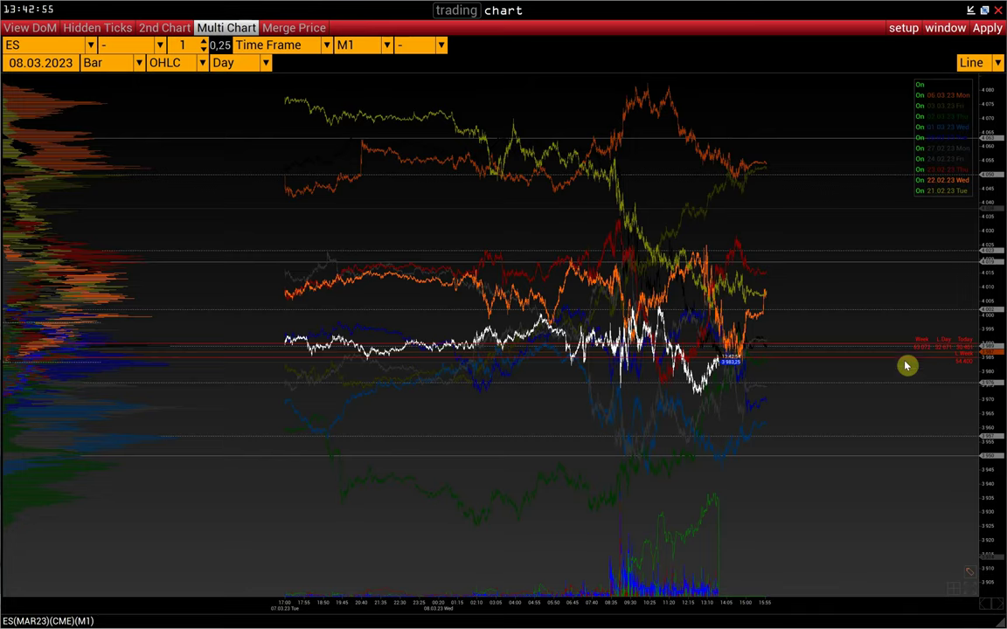
drag(712, 407, 687, 449)
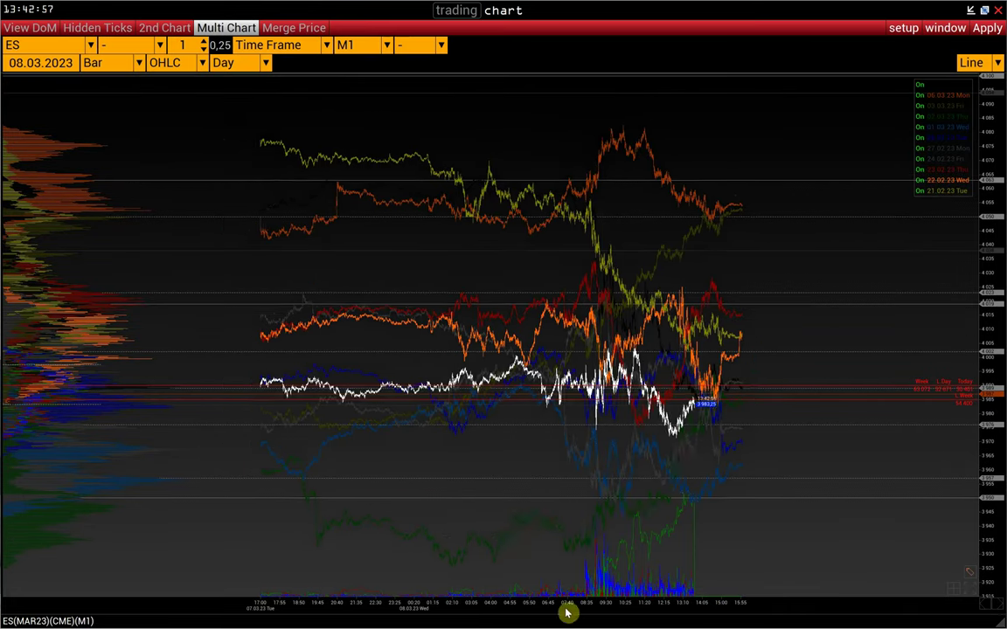
drag(564, 611, 548, 611)
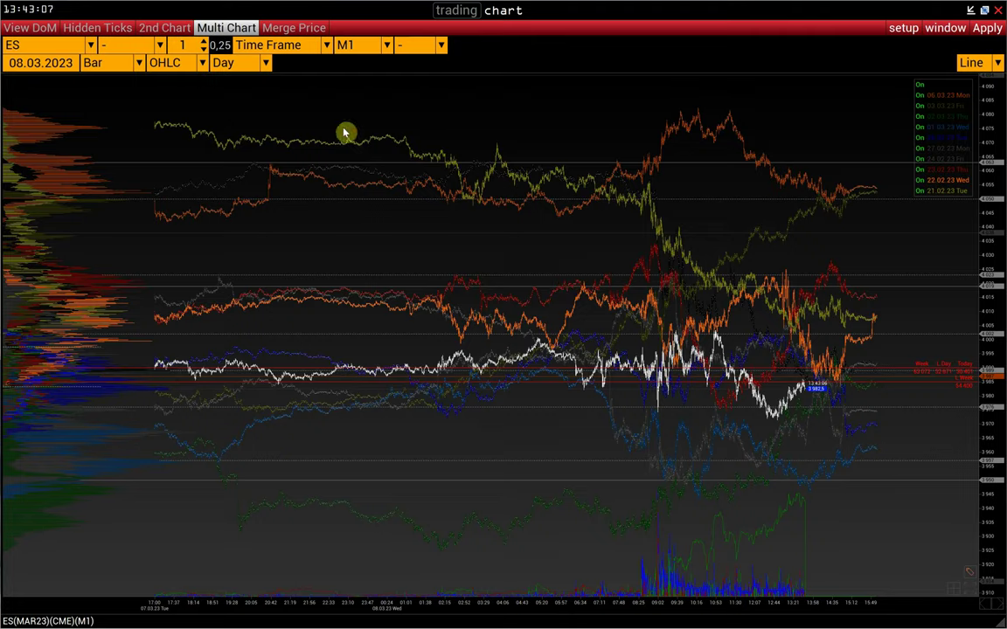
- Change the multi chart period to Week and refill the chart list with earlier weeks using Auto Range
click(248, 69)
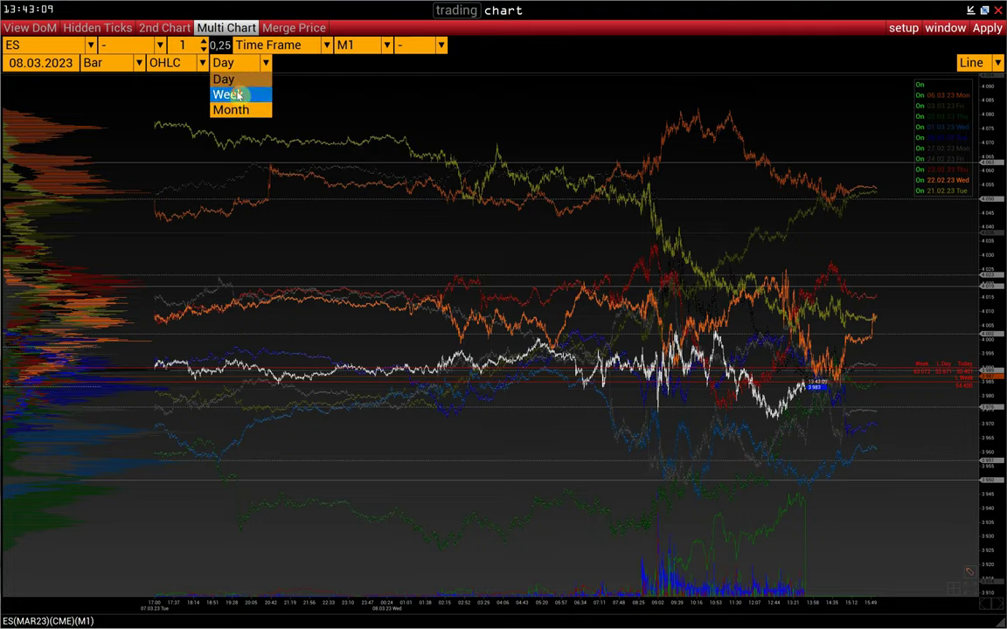
click(229, 95)
click(931, 150)
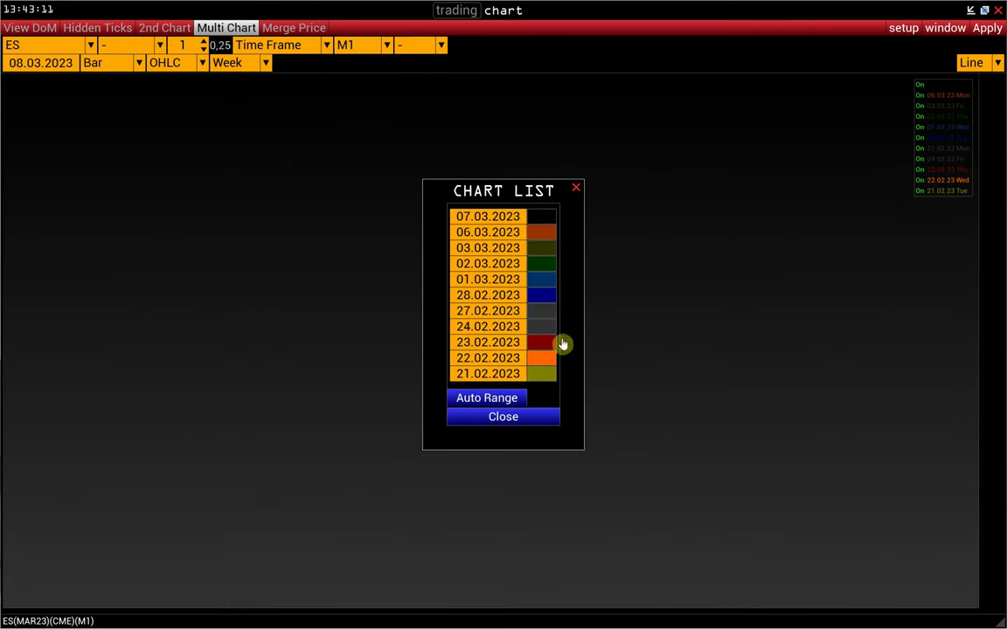
click(483, 400)
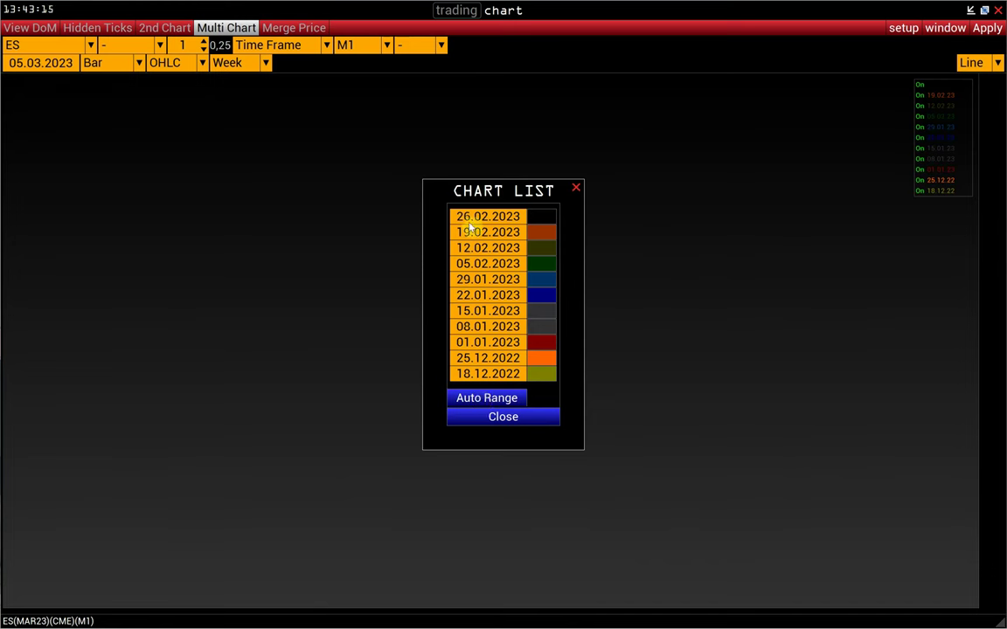
click(496, 418)
- Set the time frame to M5 and load the weekly multi chart
click(348, 48)
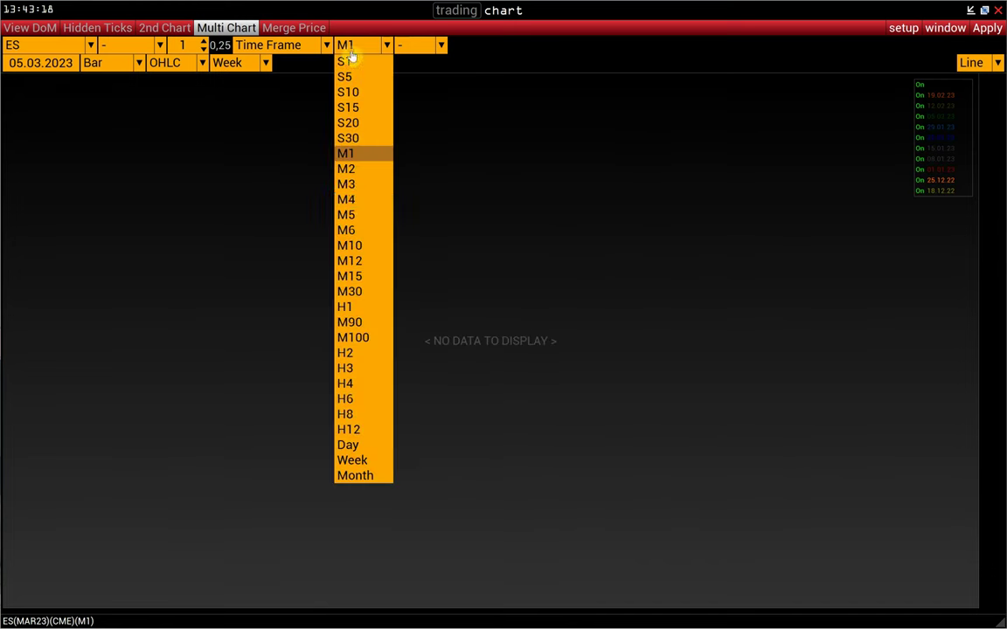
click(358, 215)
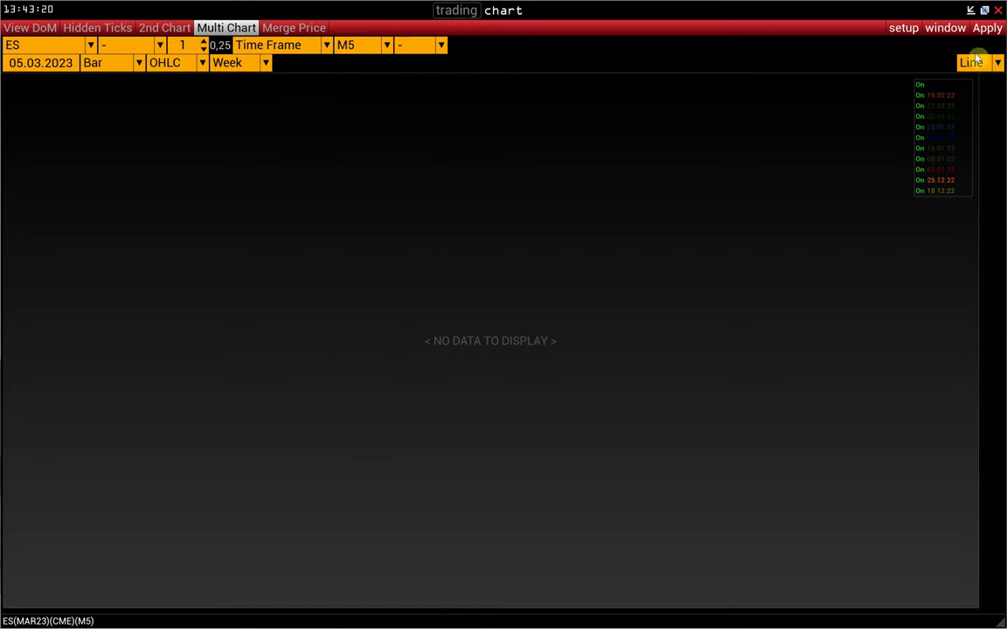
click(986, 27)
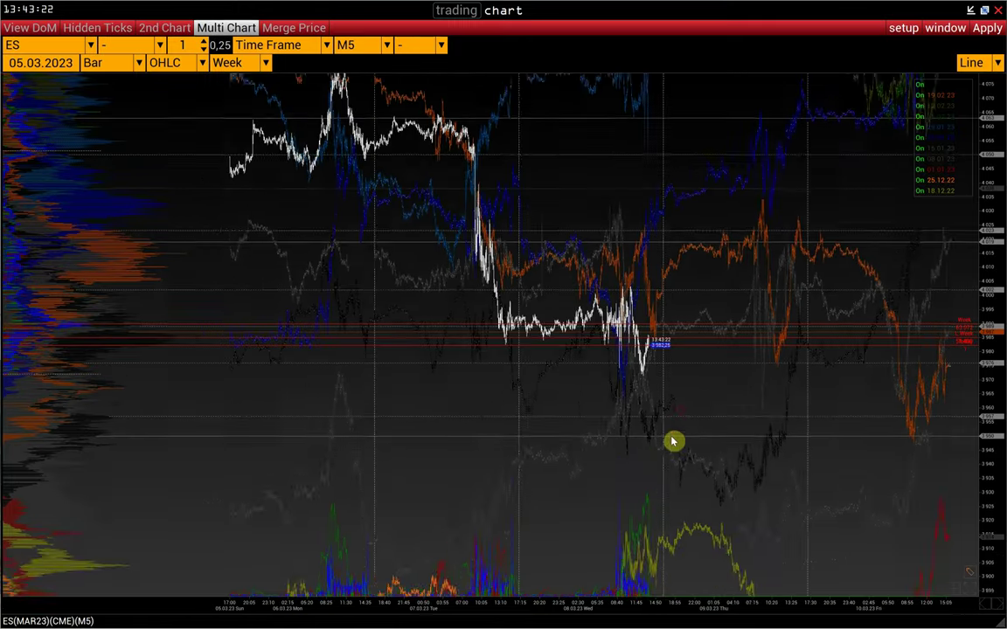
- Examine the overlaid weekly price curves and volume profiles across the price and time scales
drag(990, 308, 988, 355)
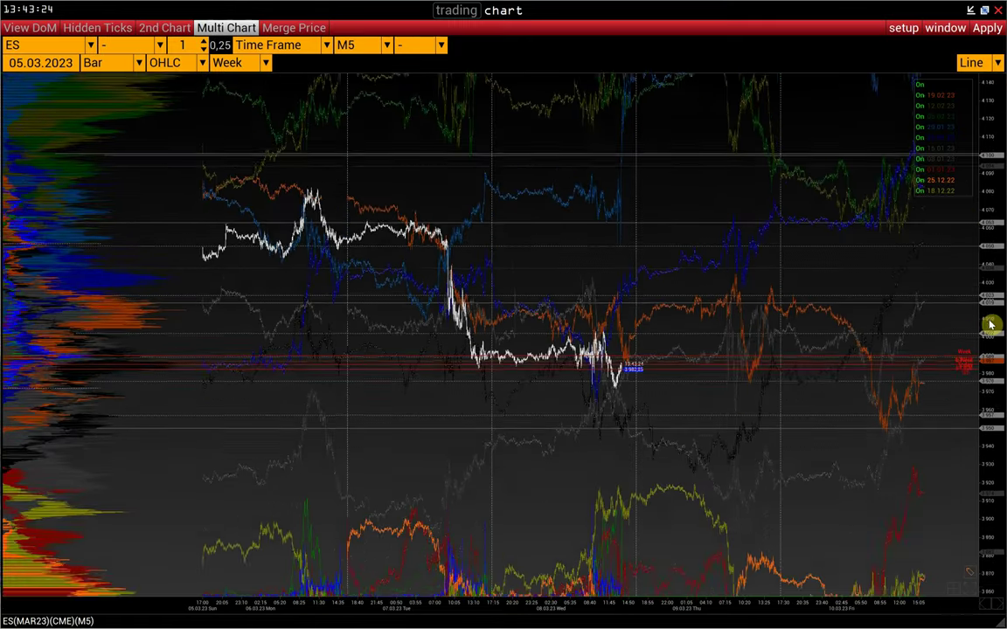
drag(980, 208, 986, 228)
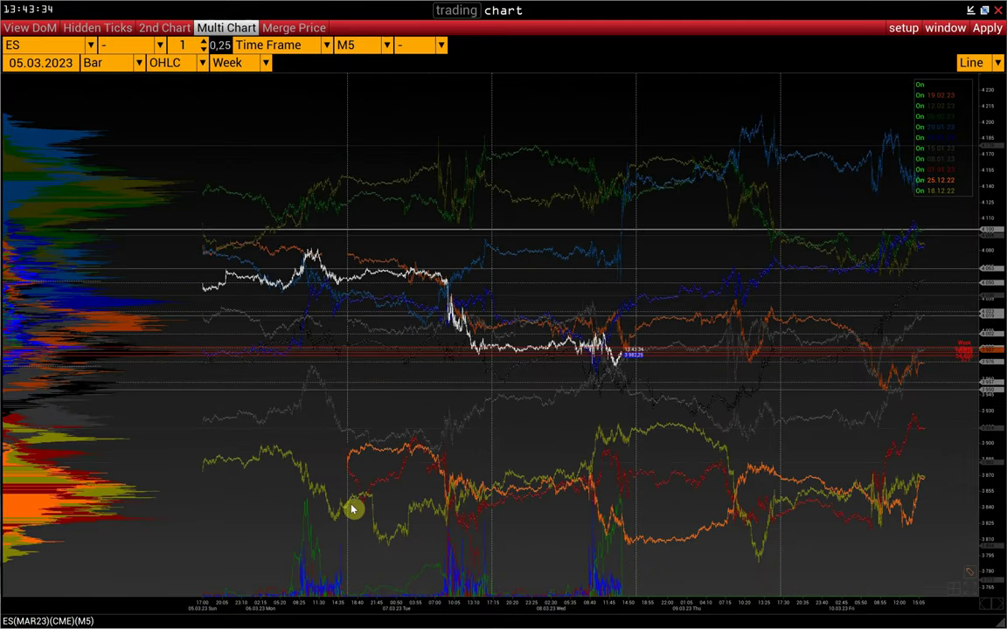
drag(408, 373, 387, 350)
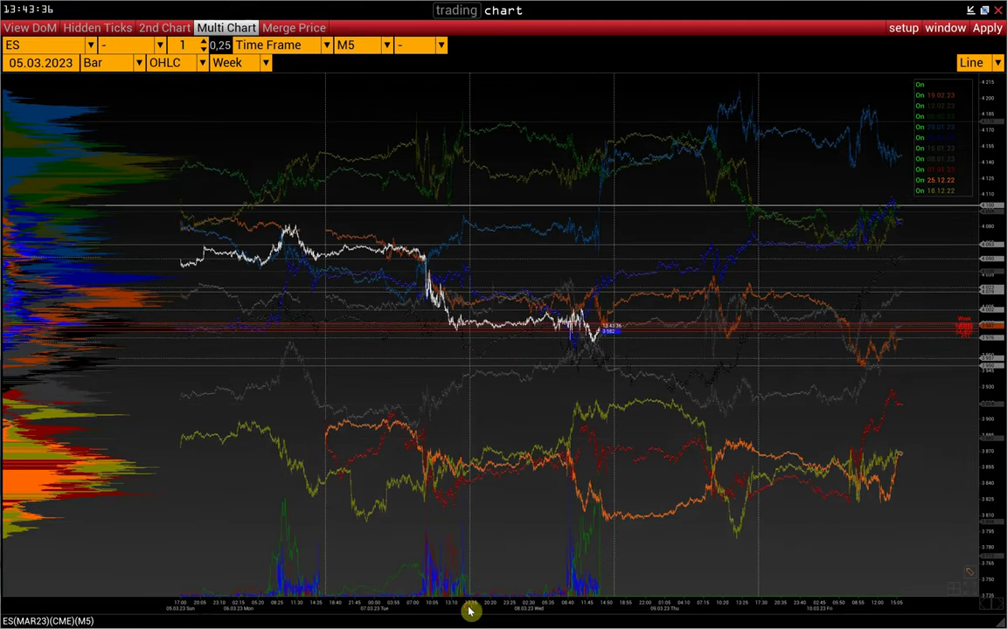
drag(471, 611, 441, 611)
drag(429, 505, 448, 504)
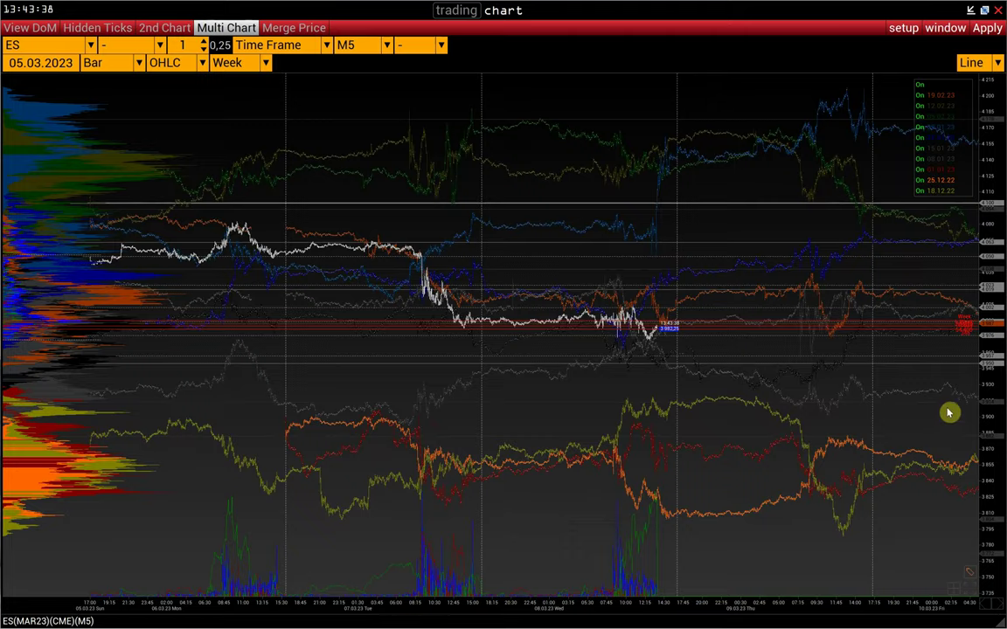
drag(989, 426, 989, 423)
scroll(988, 422, up, 3)
drag(162, 217, 231, 218)
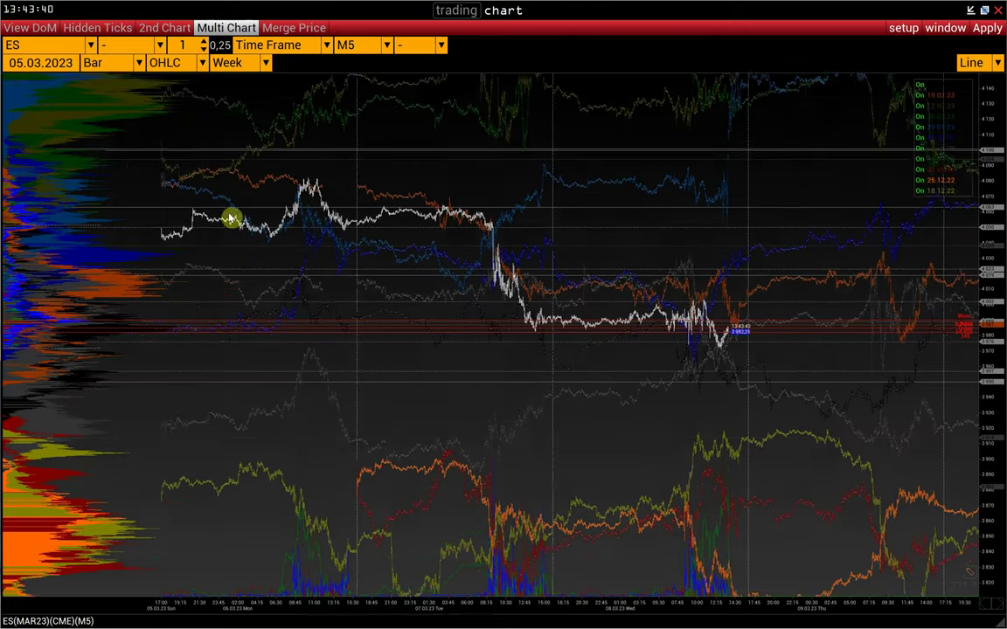
drag(359, 233, 321, 267)
drag(662, 360, 585, 361)
- Set the multi chart period back to Day and the time frame to M1
click(261, 64)
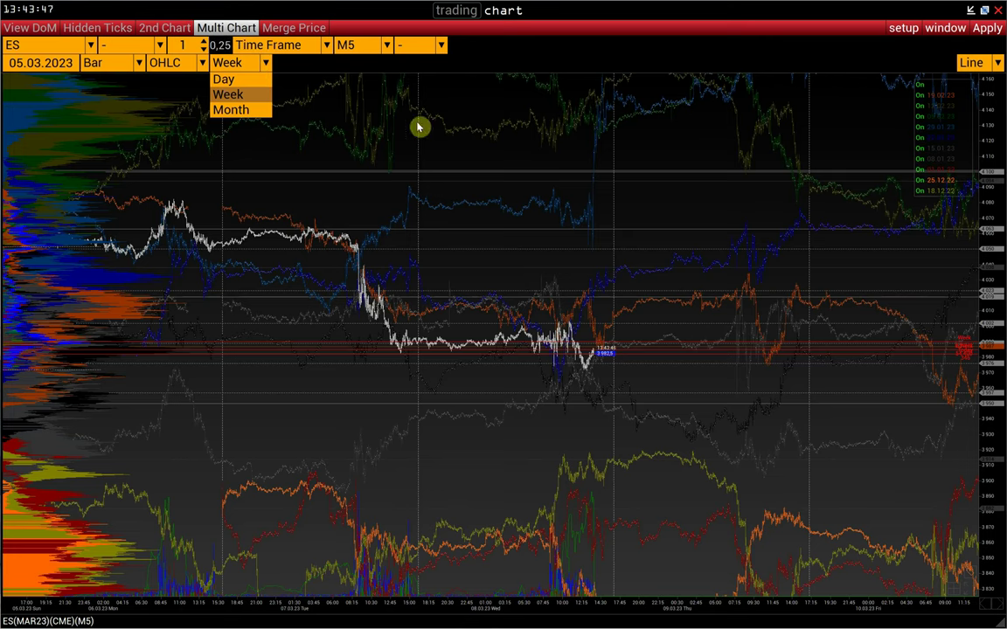
click(244, 81)
click(349, 47)
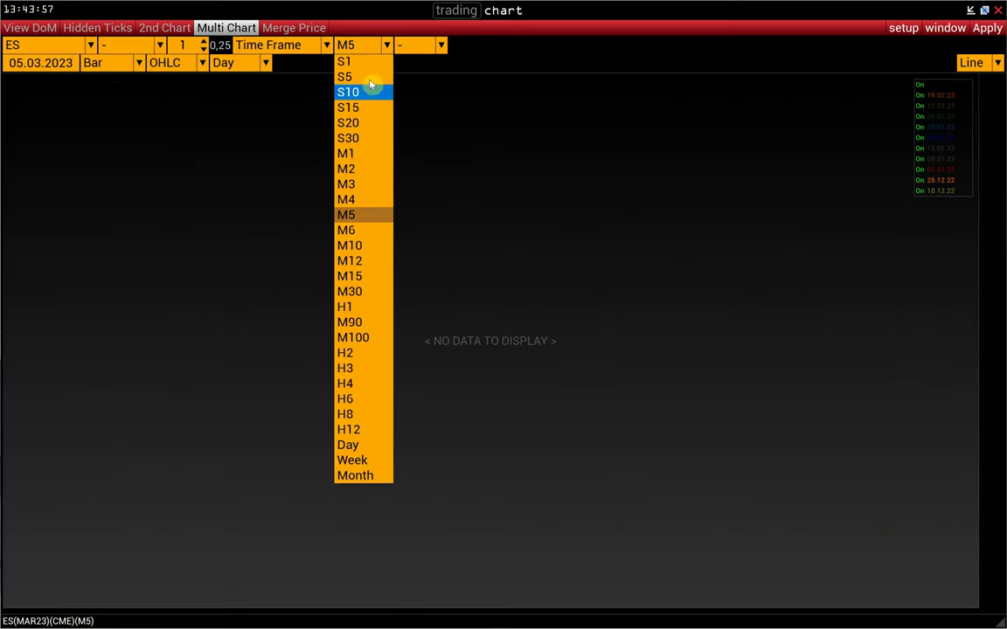
click(347, 153)
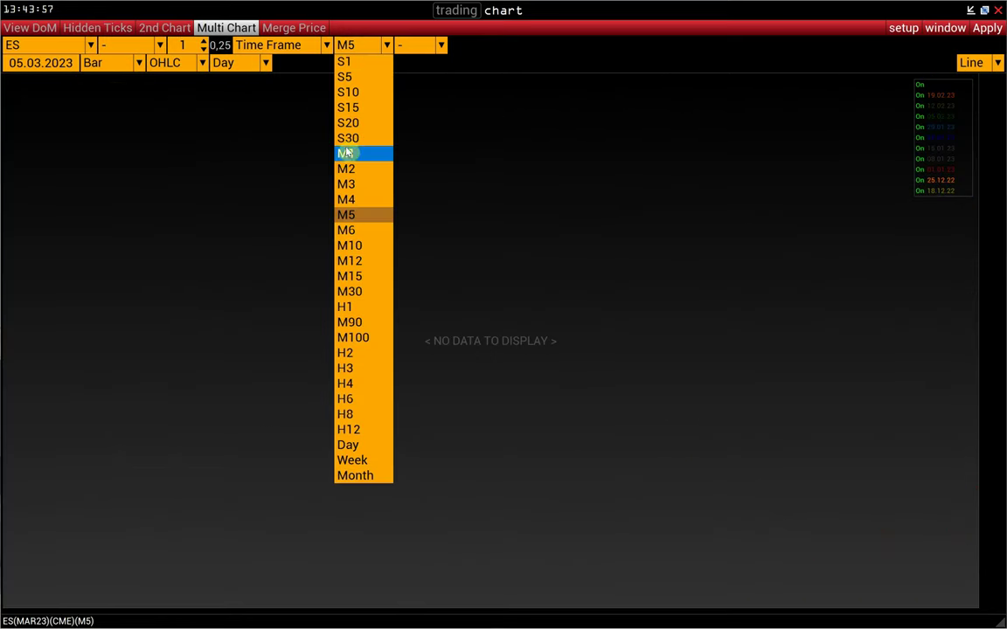
- Refill the chart list with daily comparison dates using Auto Range
click(931, 139)
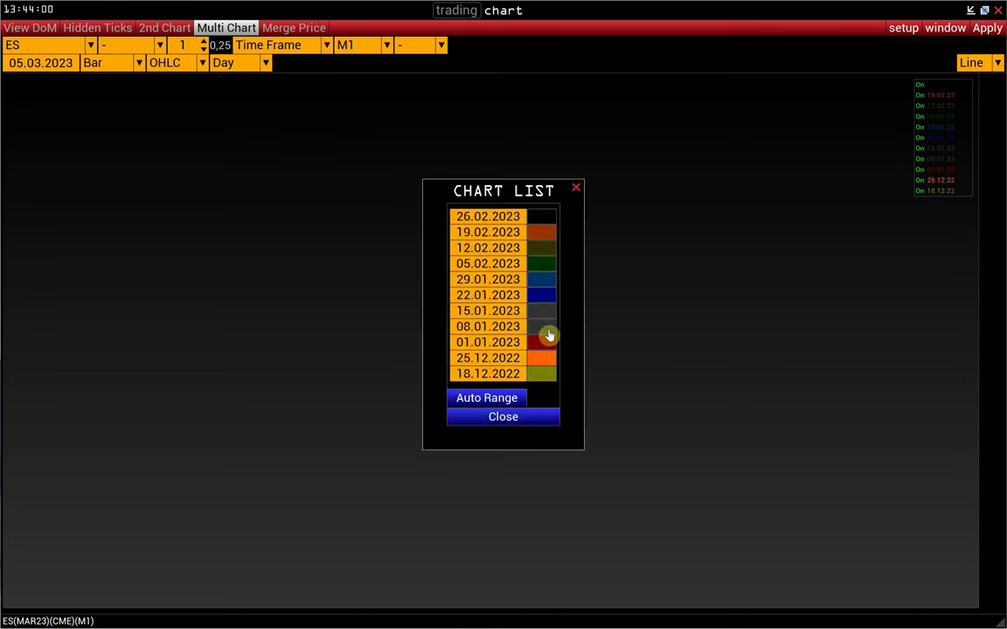
click(488, 397)
click(499, 421)
- Set the chart date to 08.03.2023 and refill the chart list with the preceding days using Auto Range
click(26, 63)
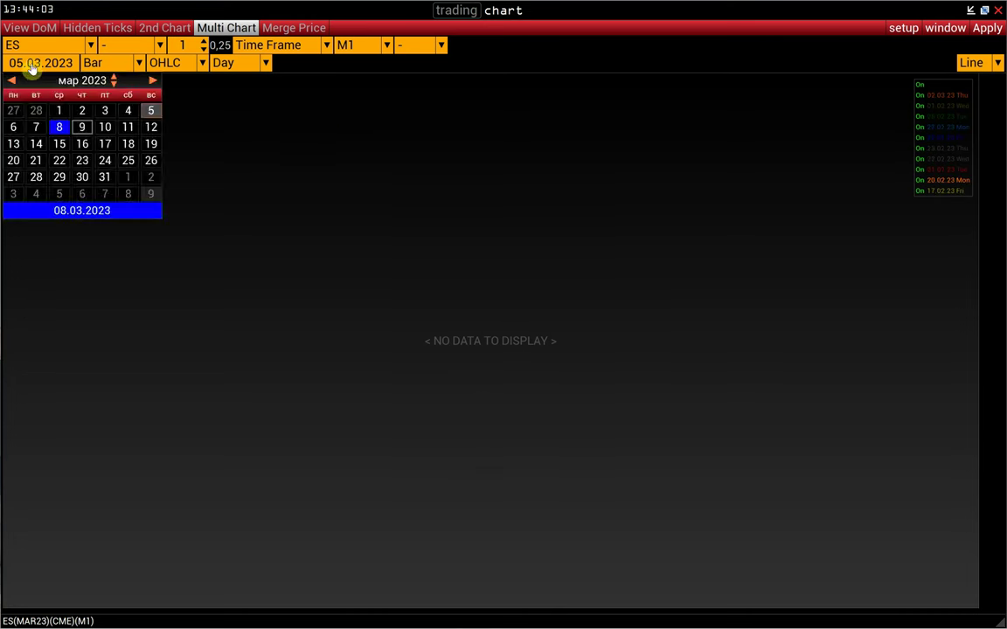
click(81, 210)
click(940, 127)
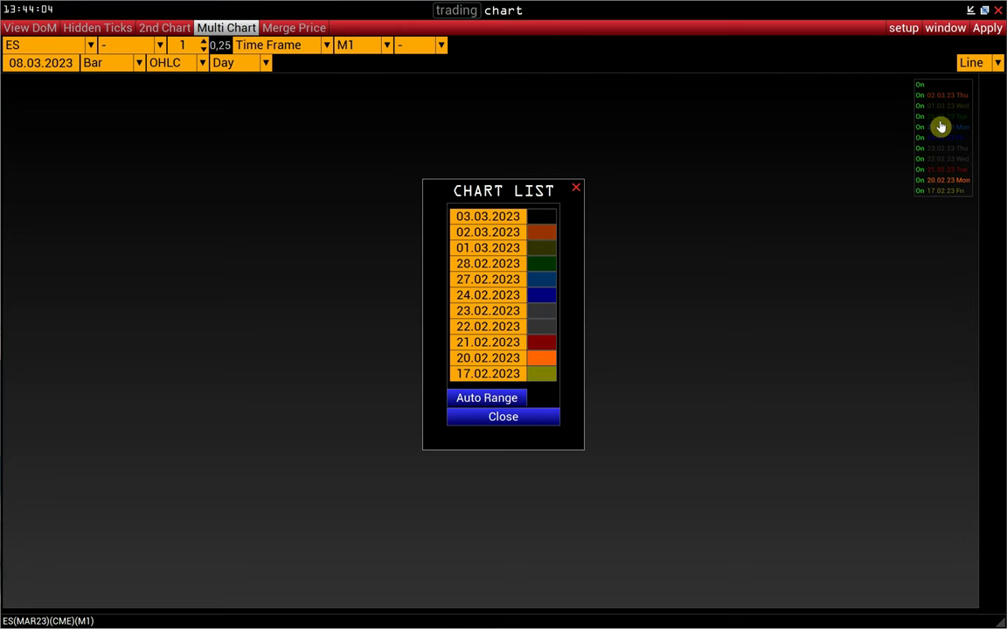
click(476, 399)
click(533, 419)
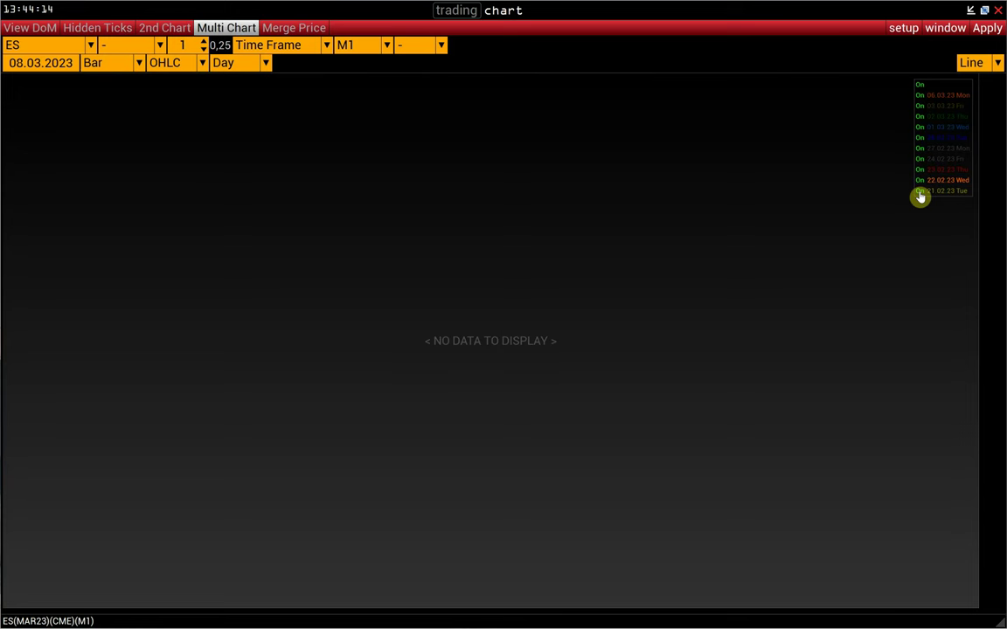
- Switch off the six comparison days from 28.02.23 back to 21.02.23 and load the daily multi chart
click(920, 139)
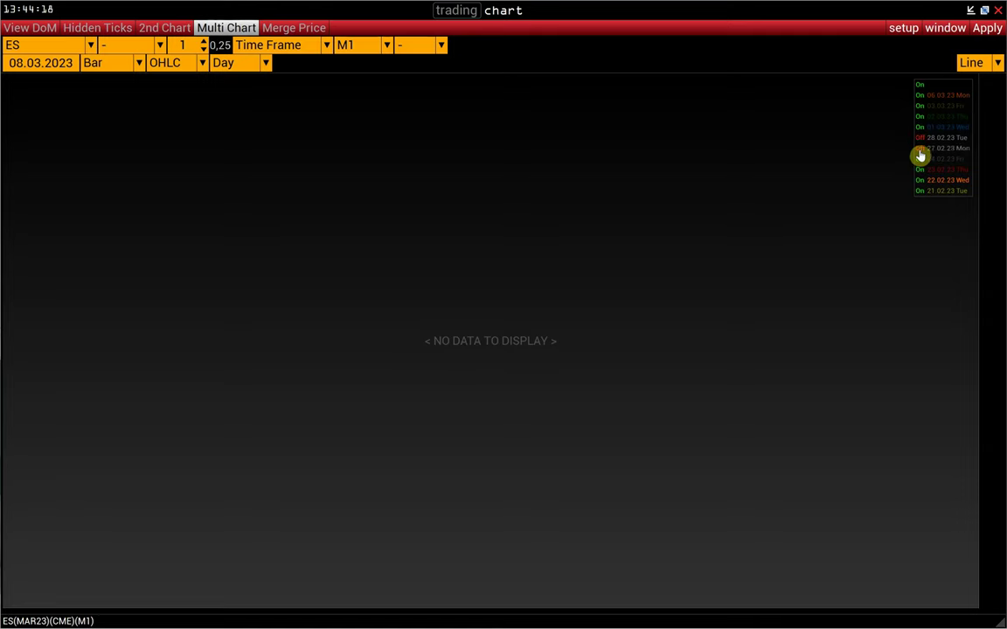
click(919, 161)
click(919, 170)
click(919, 181)
click(919, 191)
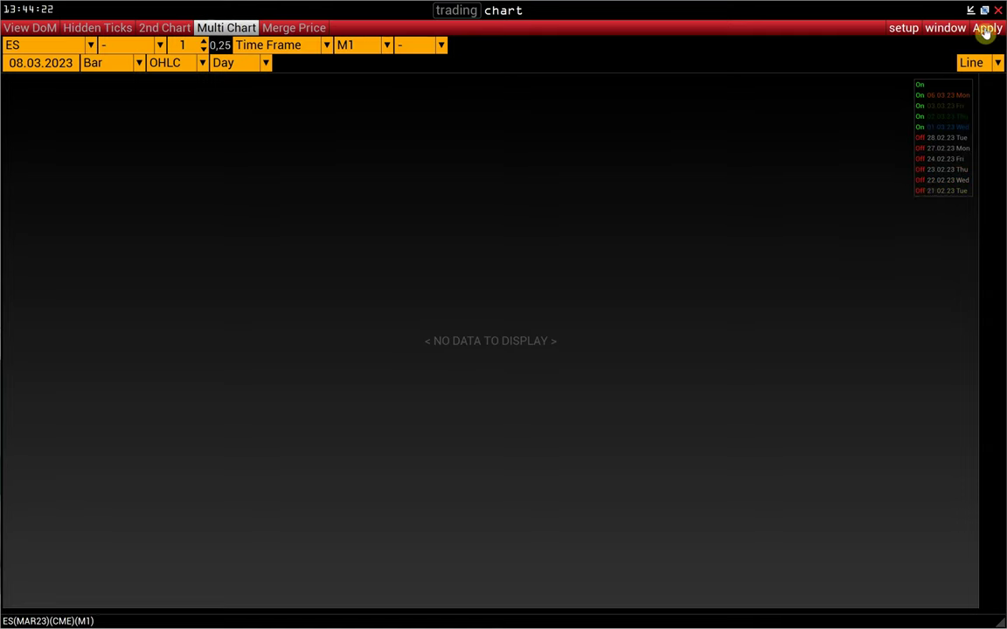
click(986, 28)
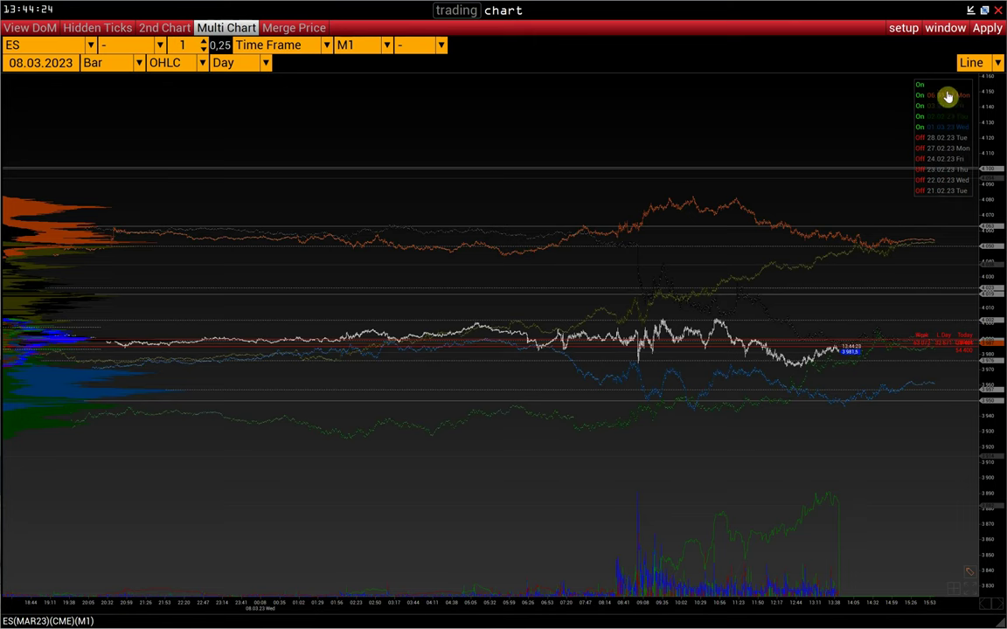
- Recolour the 07.03.2023 curve magenta and the 03.03.2023 curve cyan in the chart list
click(948, 94)
click(542, 218)
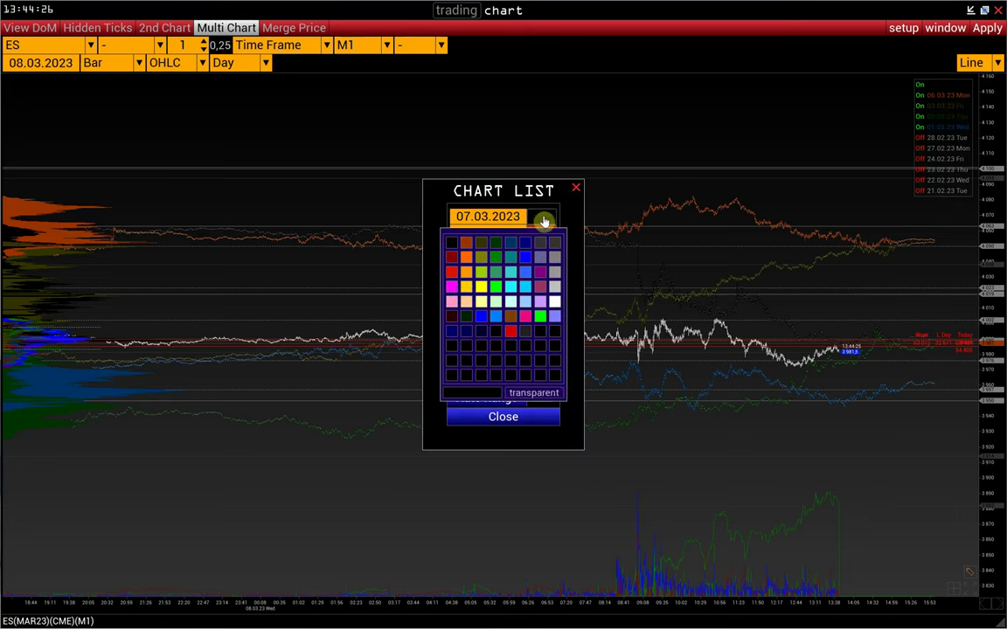
click(451, 286)
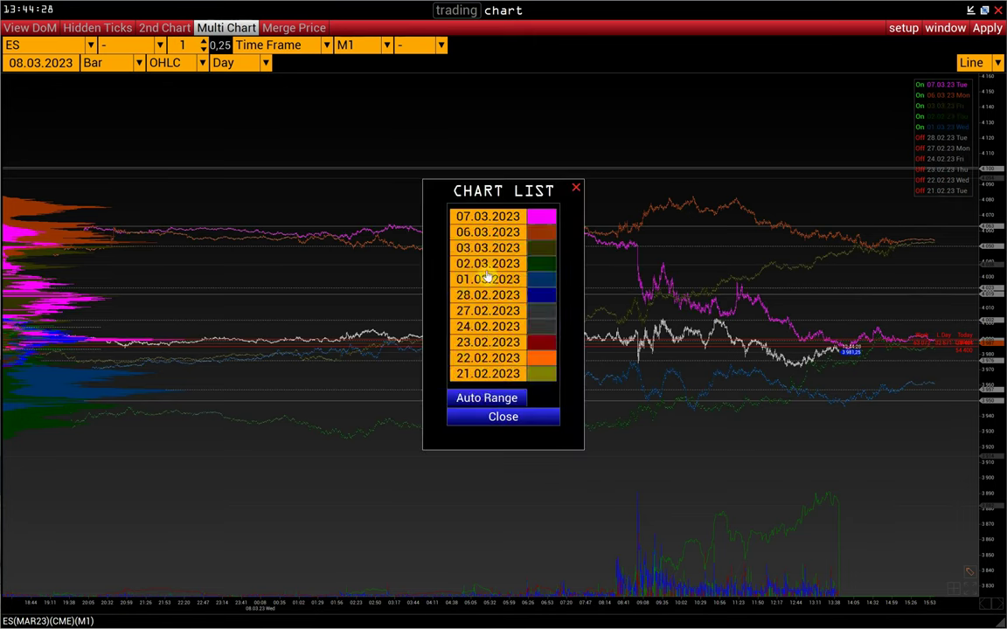
click(542, 217)
click(511, 286)
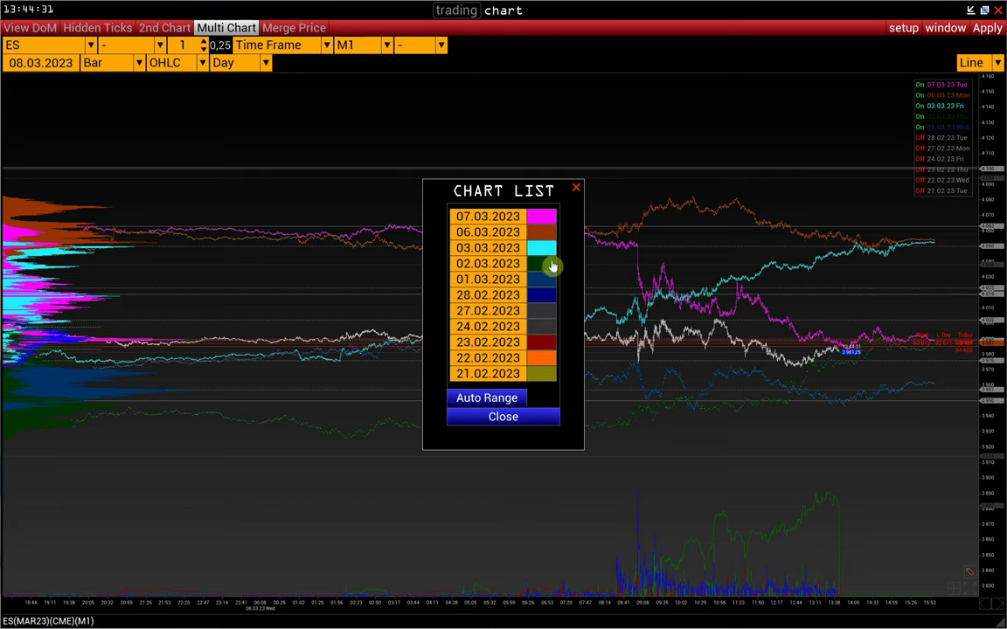
- Recolour the 02.03.2023 curve bright green and the 01.03.2023 curve yellow, and close the chart list
click(544, 270)
click(496, 286)
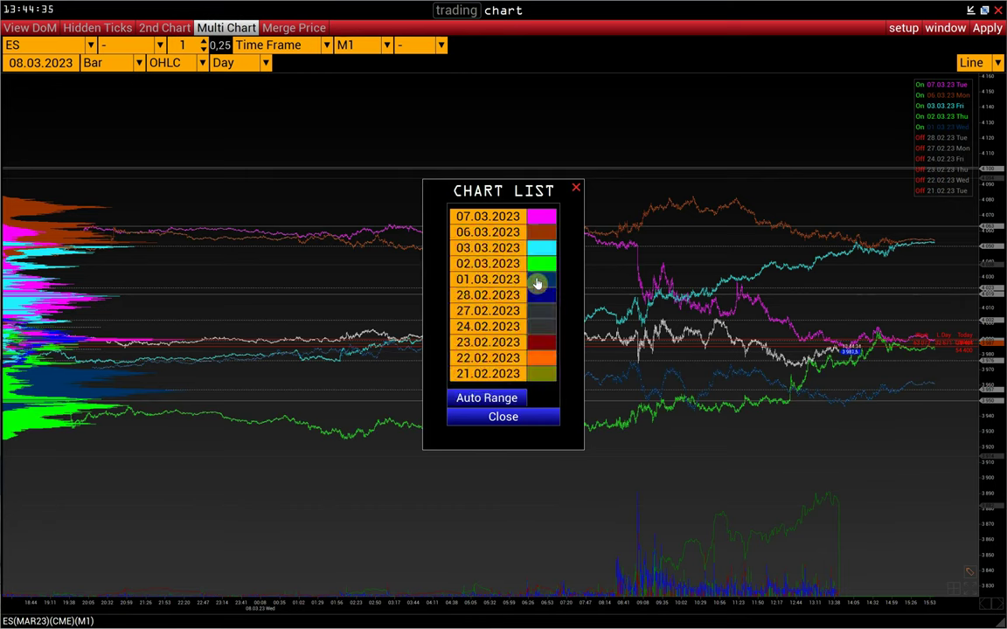
click(537, 284)
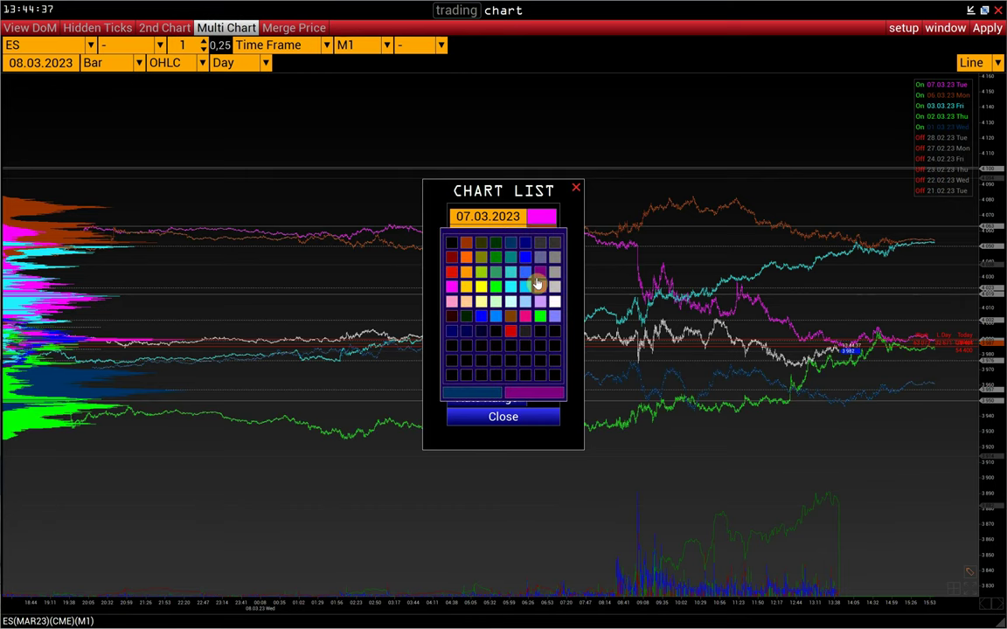
click(468, 290)
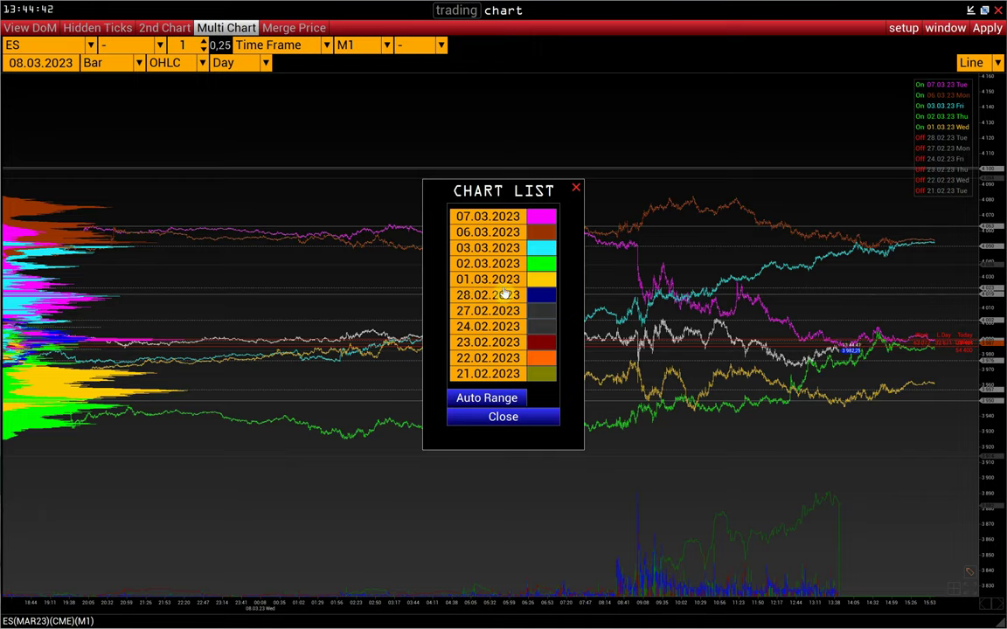
click(505, 416)
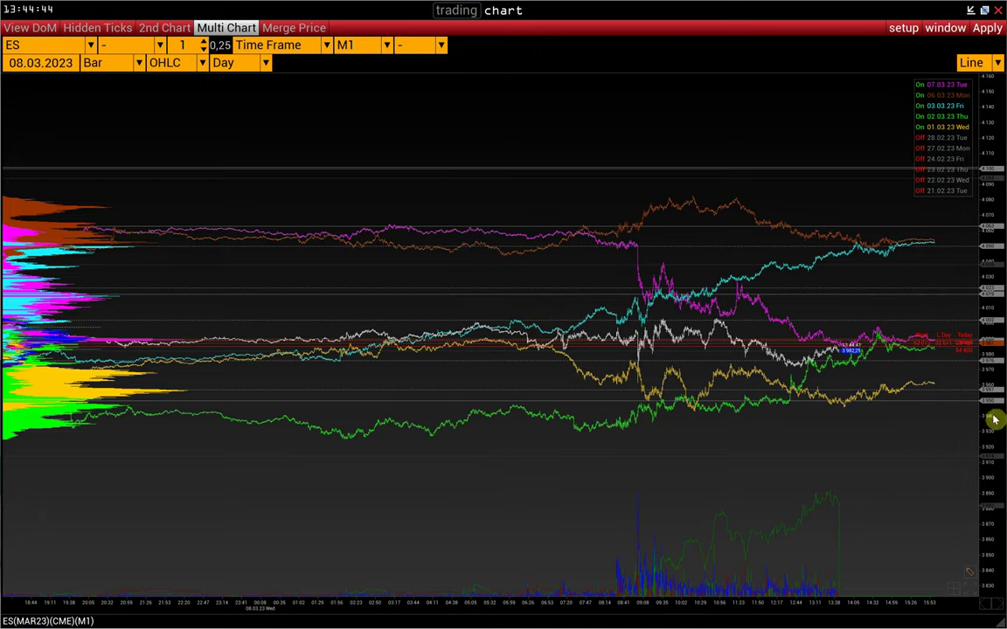
- Hide the global lines on the multi chart
drag(992, 419, 993, 340)
drag(909, 404, 698, 418)
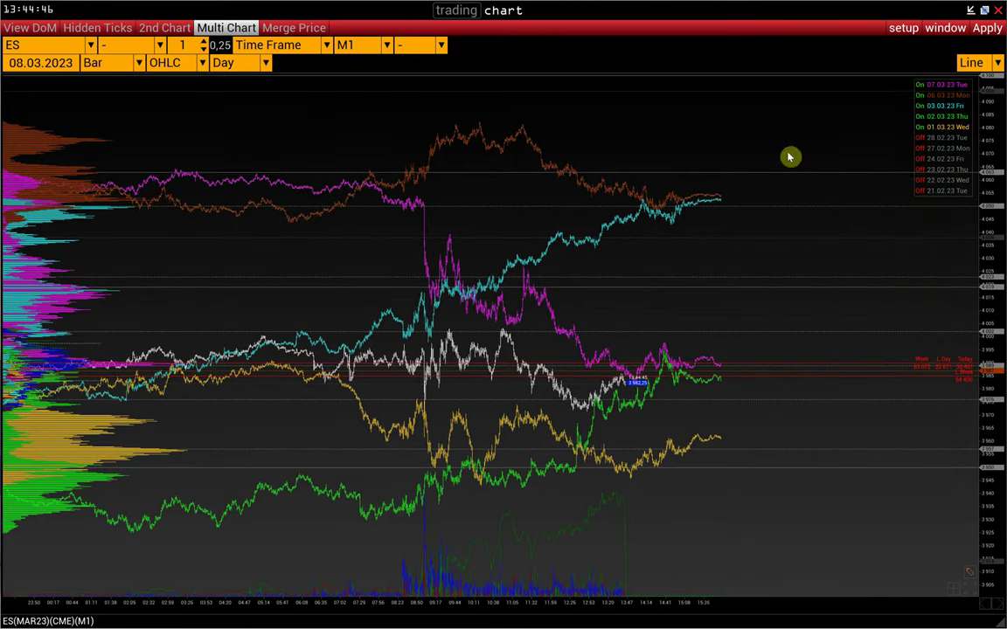
click(903, 27)
mouse_move(852, 239)
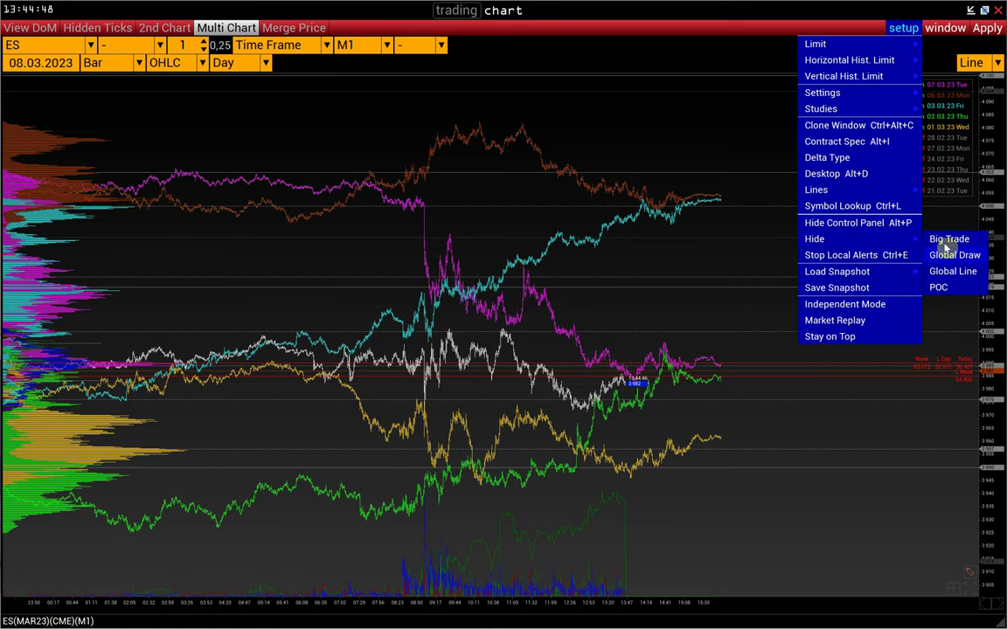
click(952, 271)
- Turn off the Volume All, Delta All and Volume Today entries in the Horizontal Histogram study
click(903, 27)
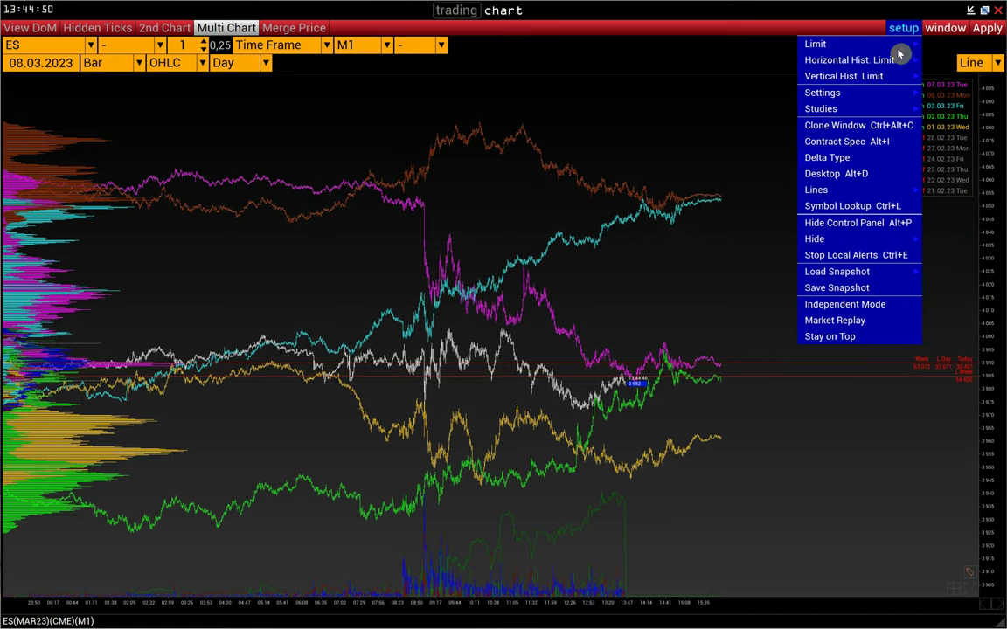
mouse_move(877, 109)
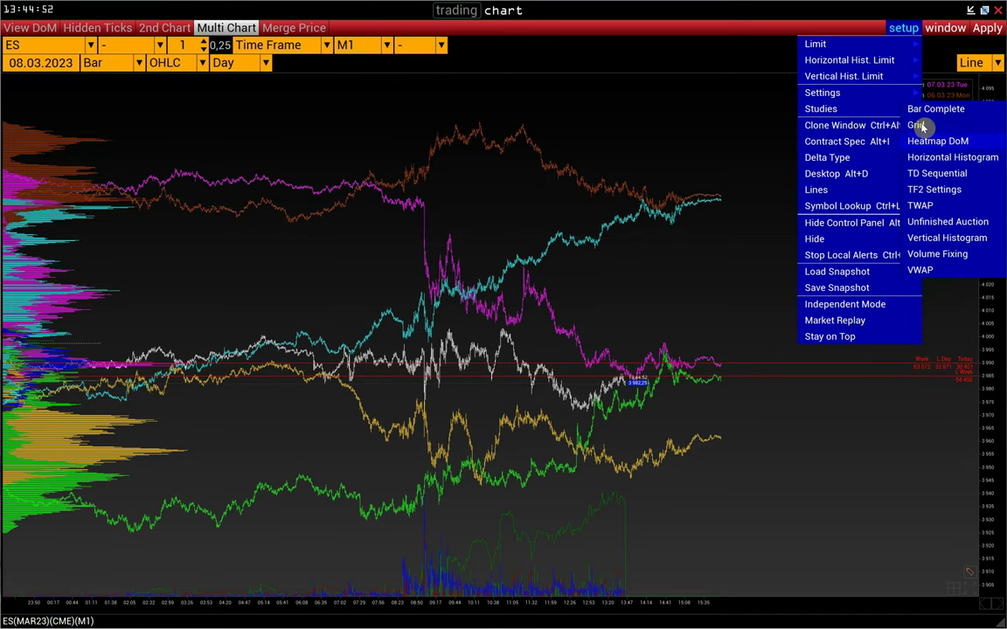
click(931, 157)
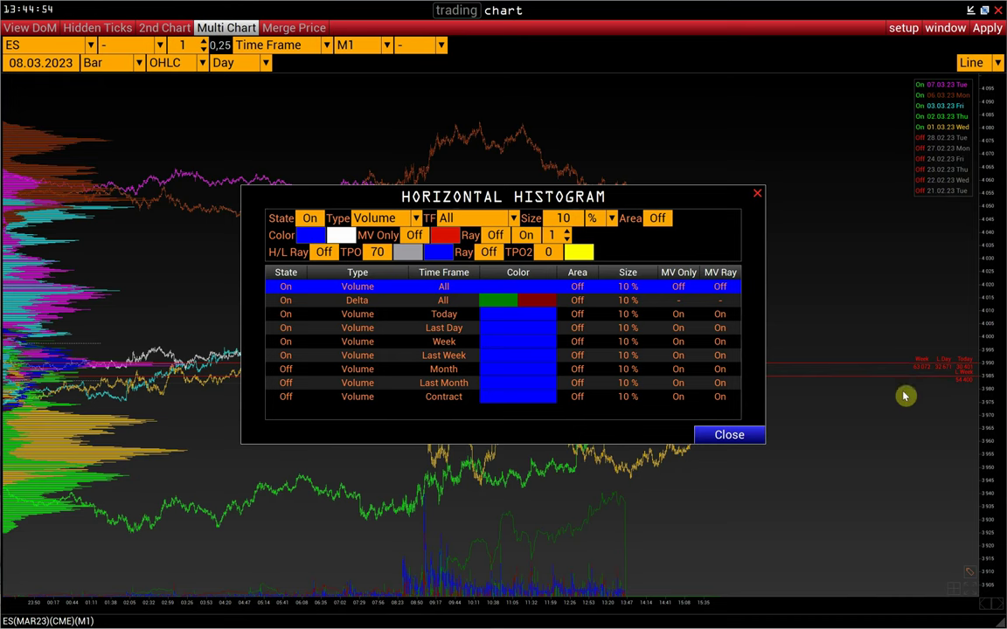
click(310, 219)
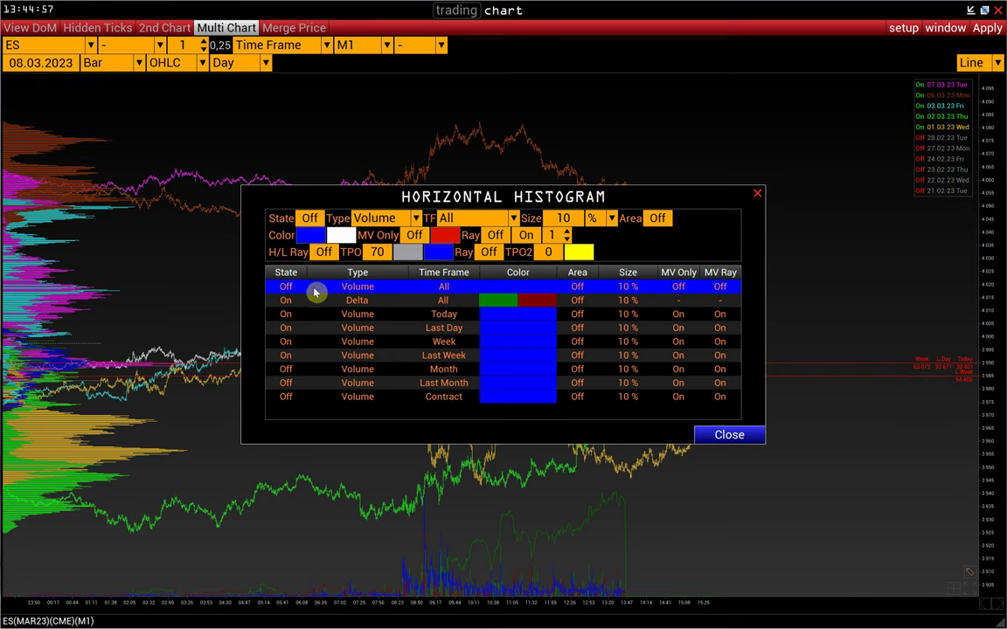
click(316, 301)
click(311, 221)
click(324, 314)
click(312, 220)
- Turn off the Volume Week and Last Week horizontal histograms and close the study settings
click(335, 341)
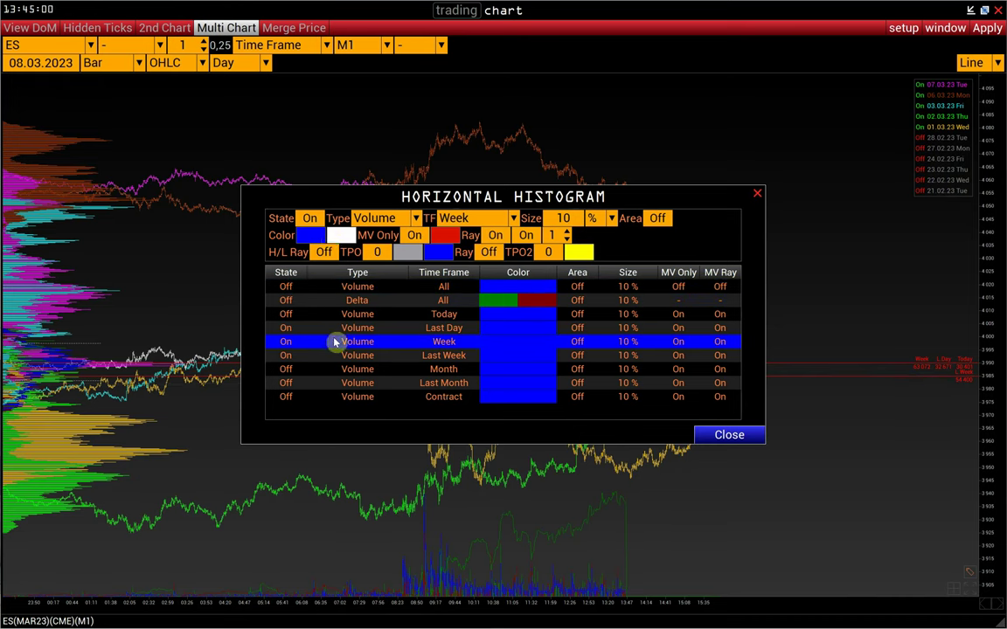
click(304, 218)
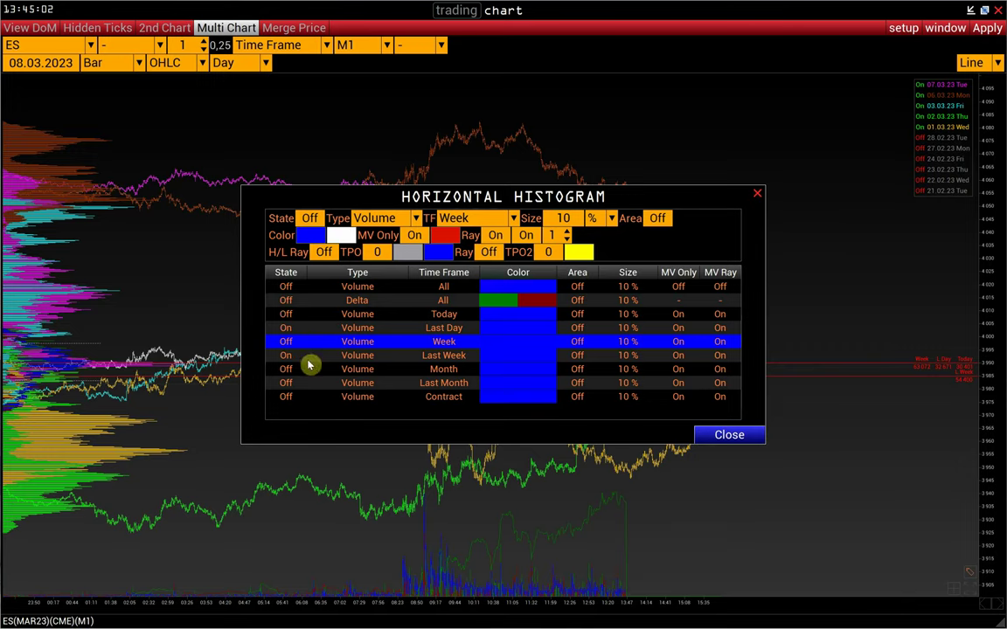
click(308, 356)
click(306, 219)
click(729, 434)
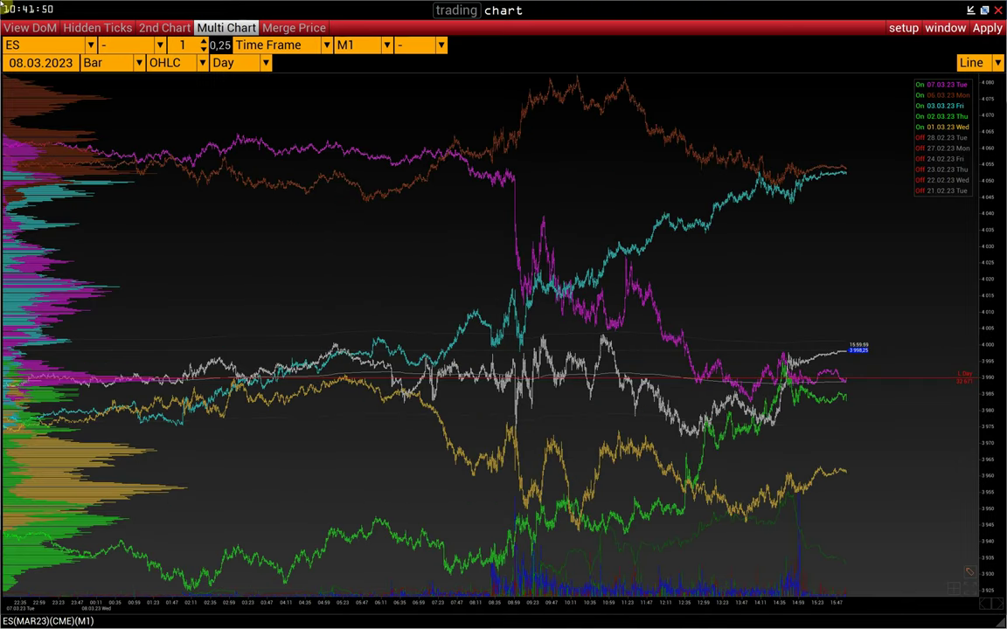
- Align the compared curves to a common starting price with Merge Price, and turn it off again
click(294, 28)
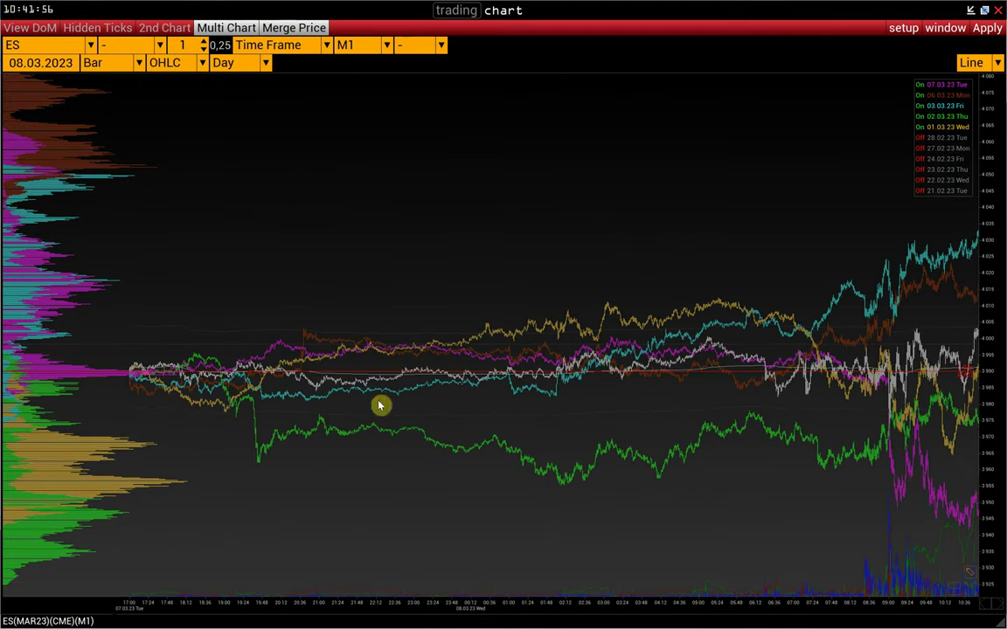
click(302, 27)
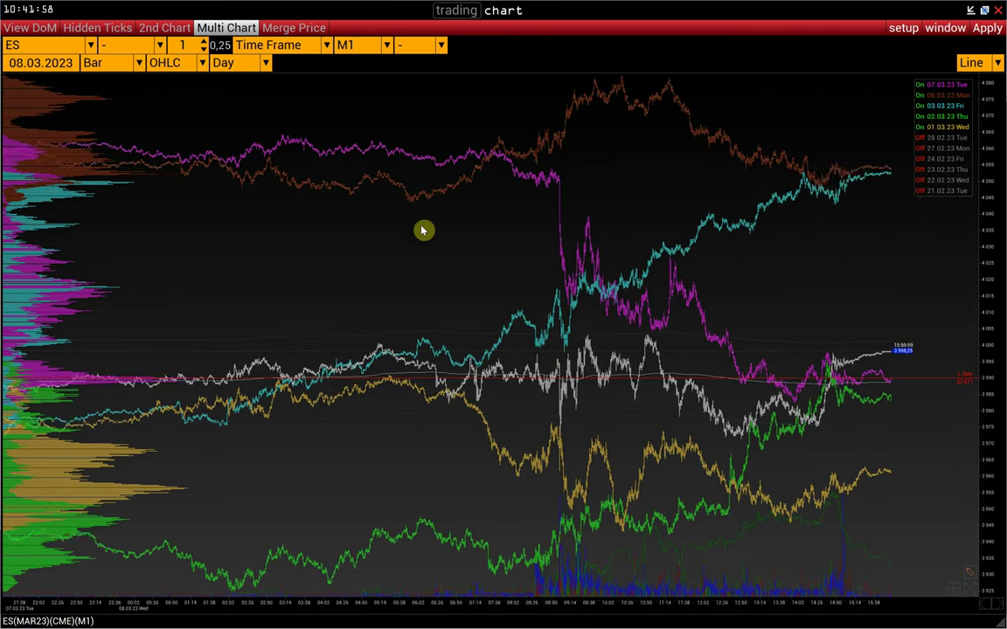
- Try to increase the bar, tick and line width in the Bar/Tick settings, and close them without applying
click(895, 29)
click(856, 79)
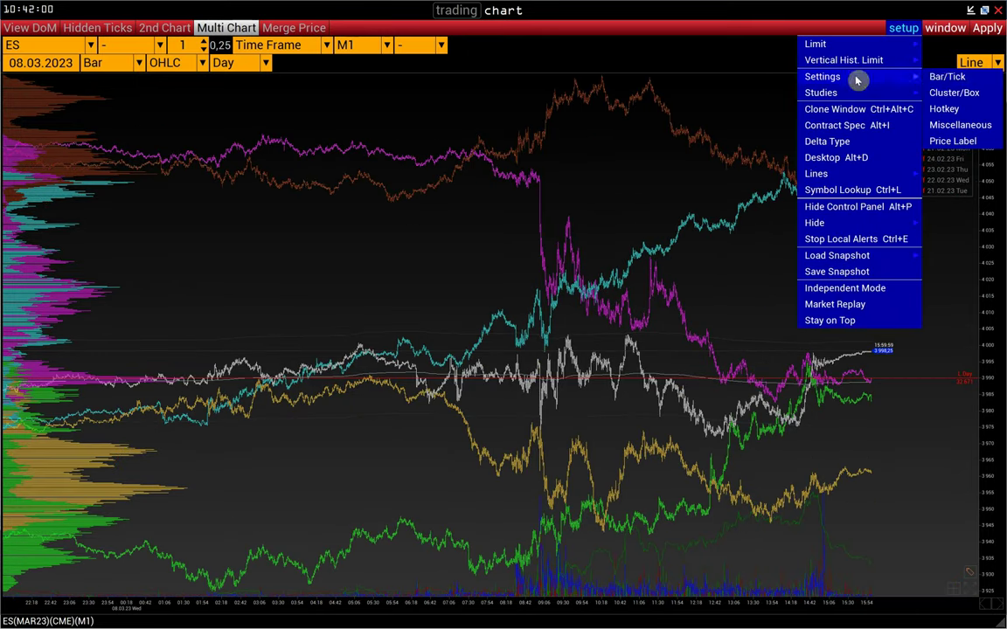
click(946, 78)
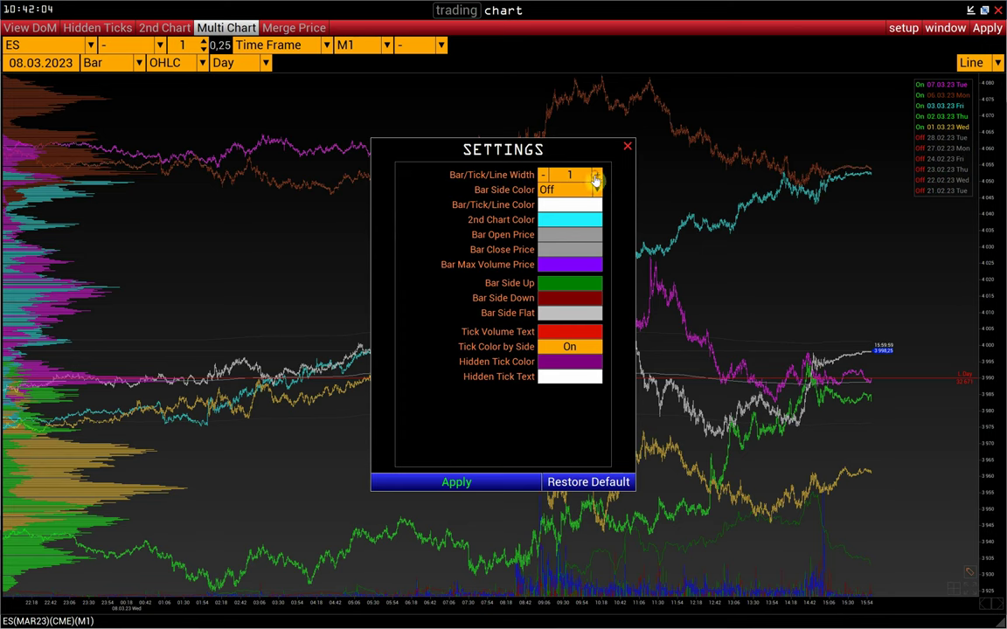
click(597, 176)
click(628, 147)
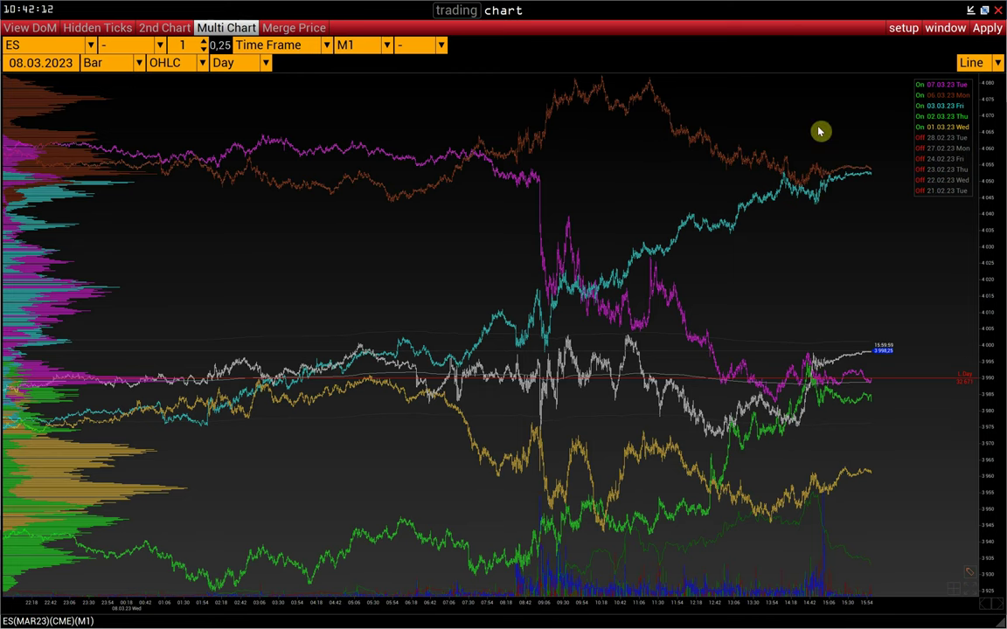
- Turn off the multi chart histogram in the Miscellaneous settings and apply the change
click(903, 28)
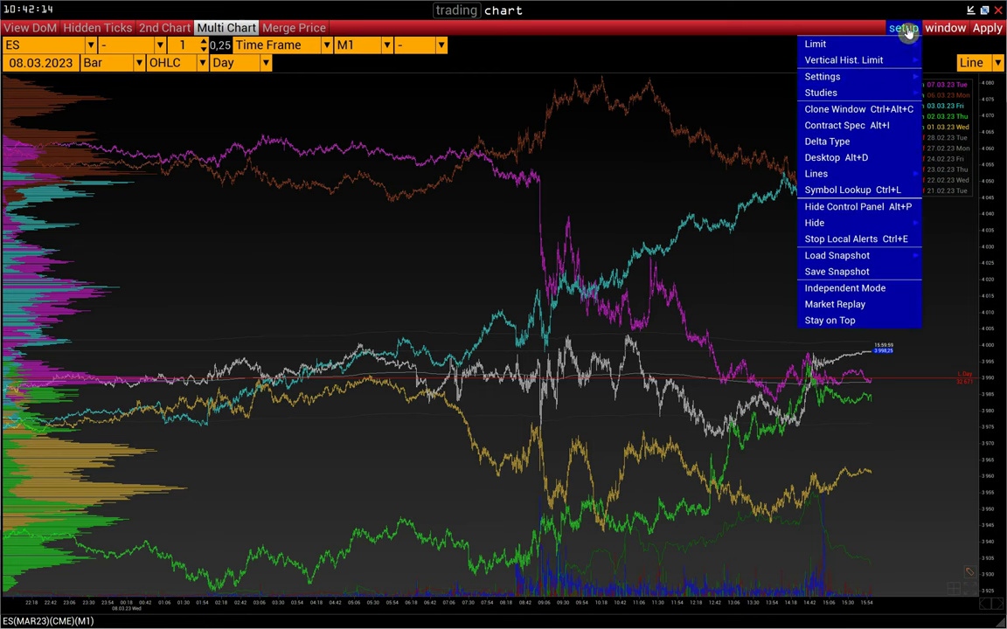
mouse_move(866, 71)
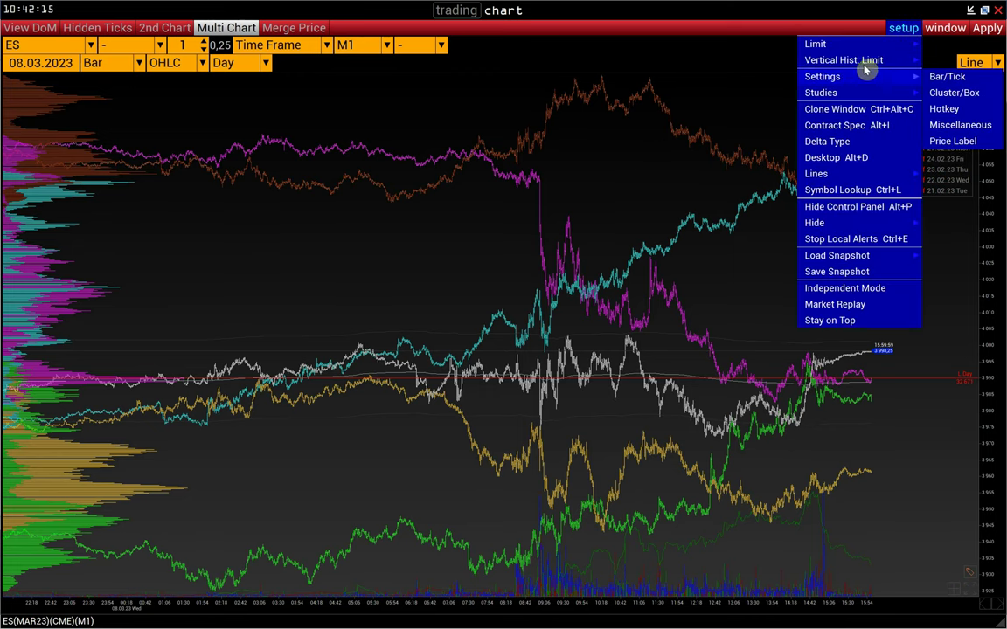
click(943, 130)
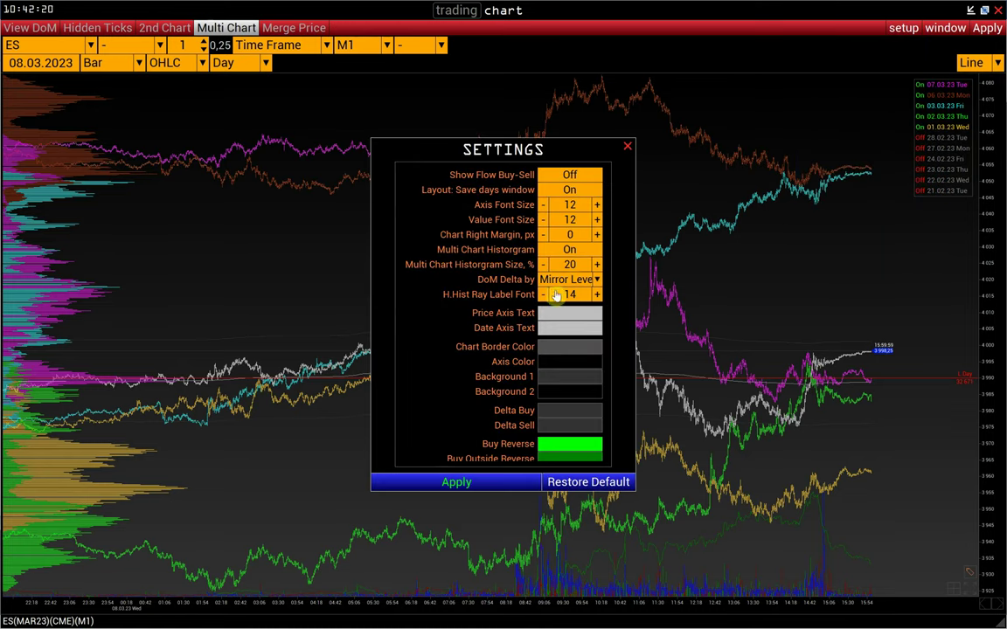
click(569, 252)
click(468, 481)
- Turn the multi chart histogram back on, change its size percentage, and apply the Miscellaneous settings
click(902, 27)
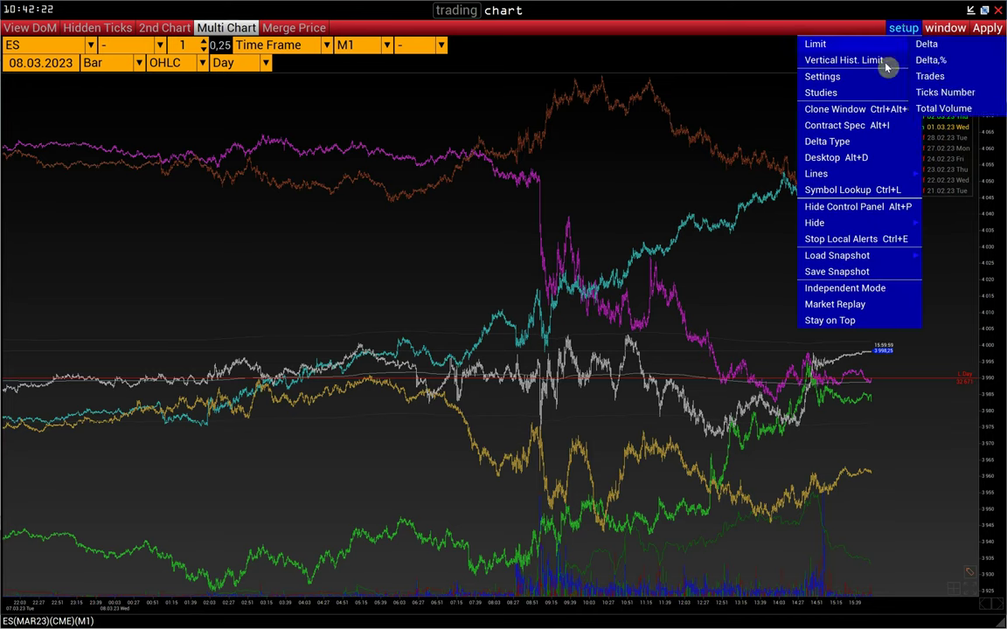
mouse_move(873, 78)
click(946, 124)
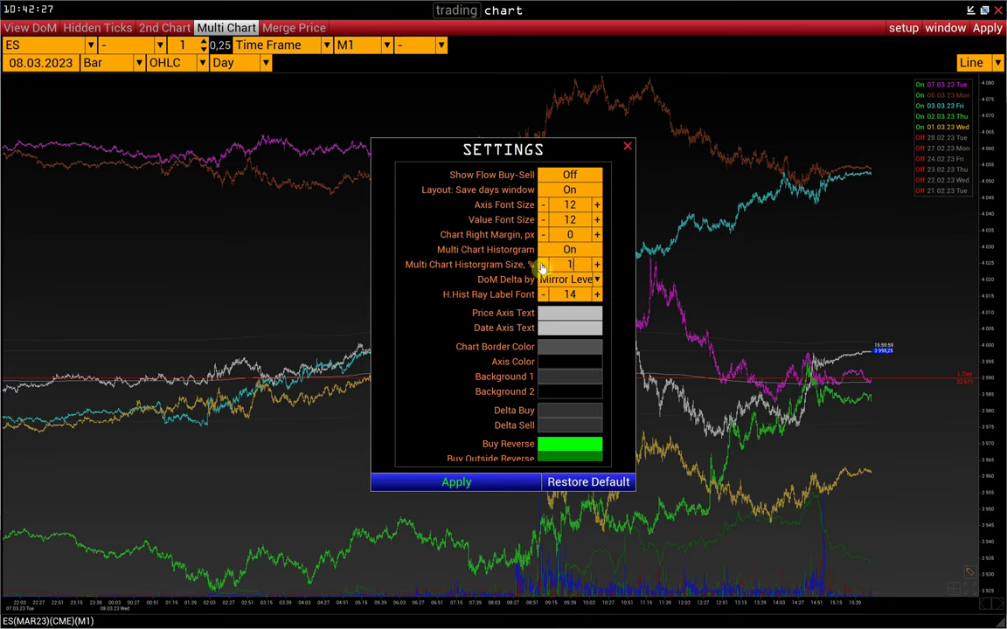
click(456, 480)
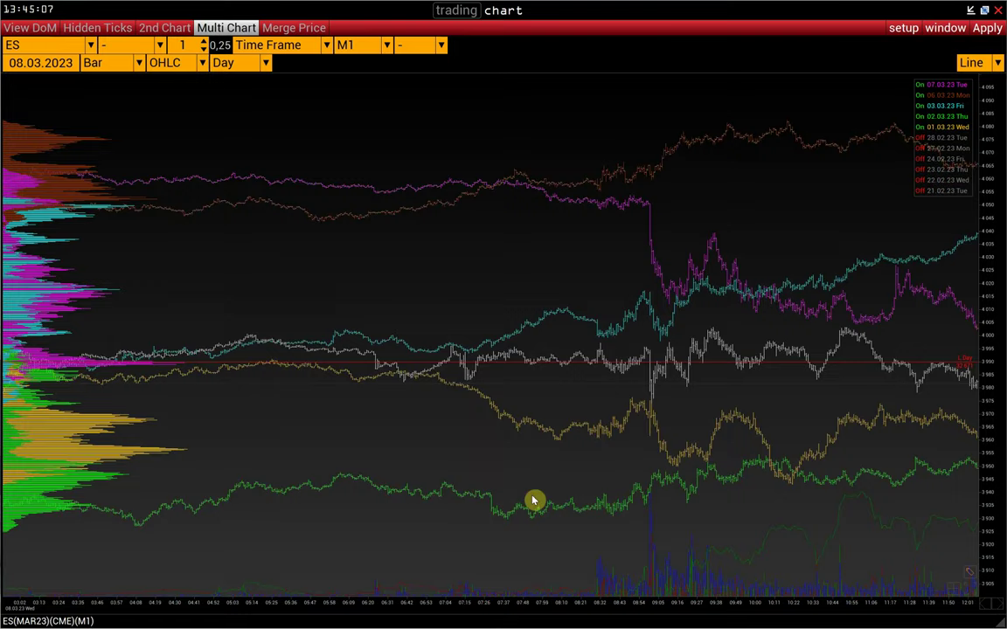
- Mark 08:30 and 09:00 on the time axis with vertical lines across the overlaid days
scroll(533, 501, up, 3)
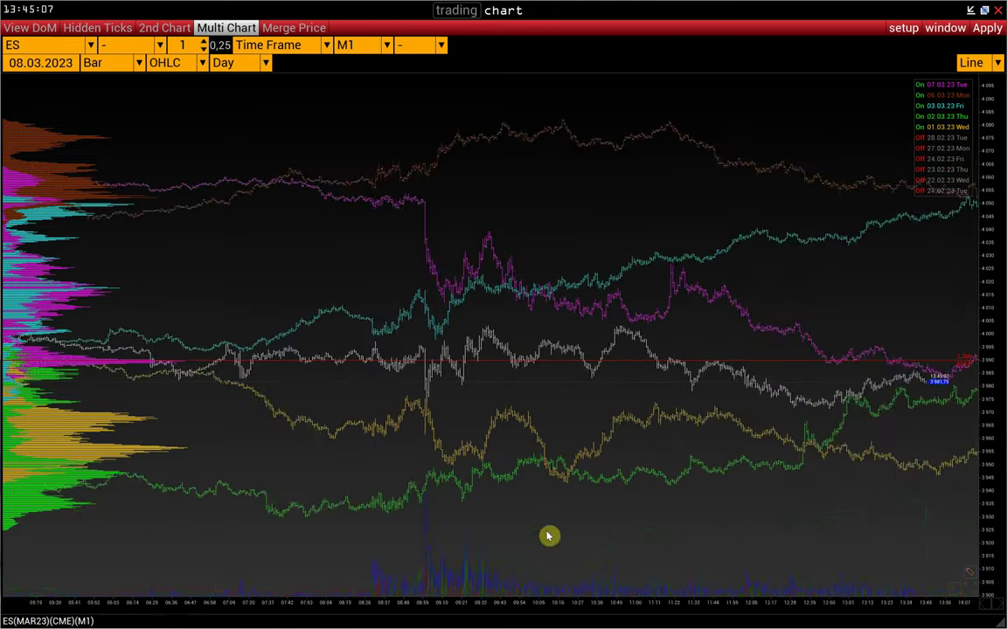
drag(503, 602, 485, 606)
drag(475, 607, 611, 521)
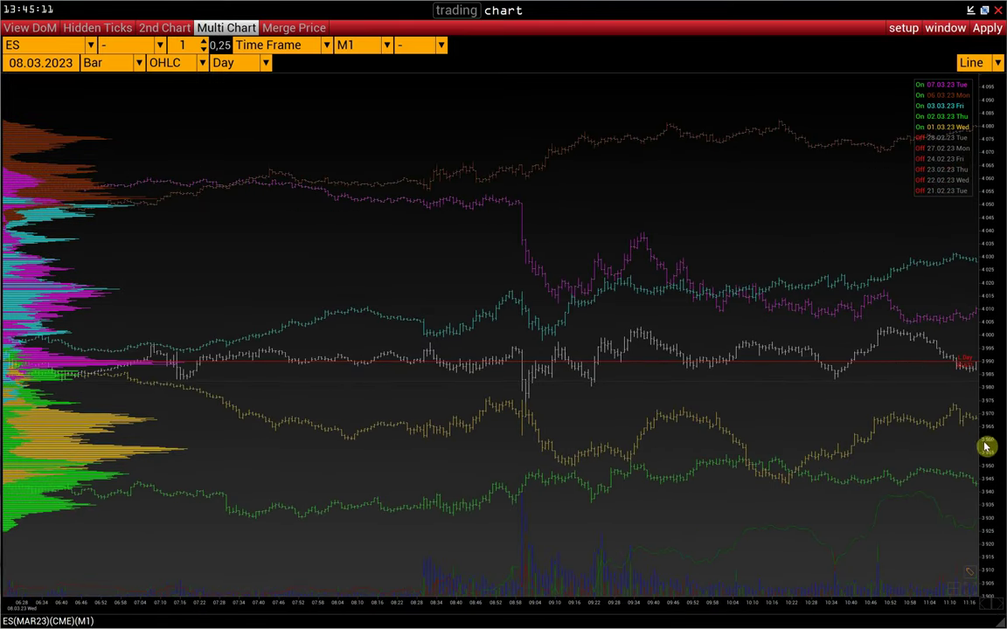
drag(992, 466, 991, 449)
drag(557, 536, 531, 453)
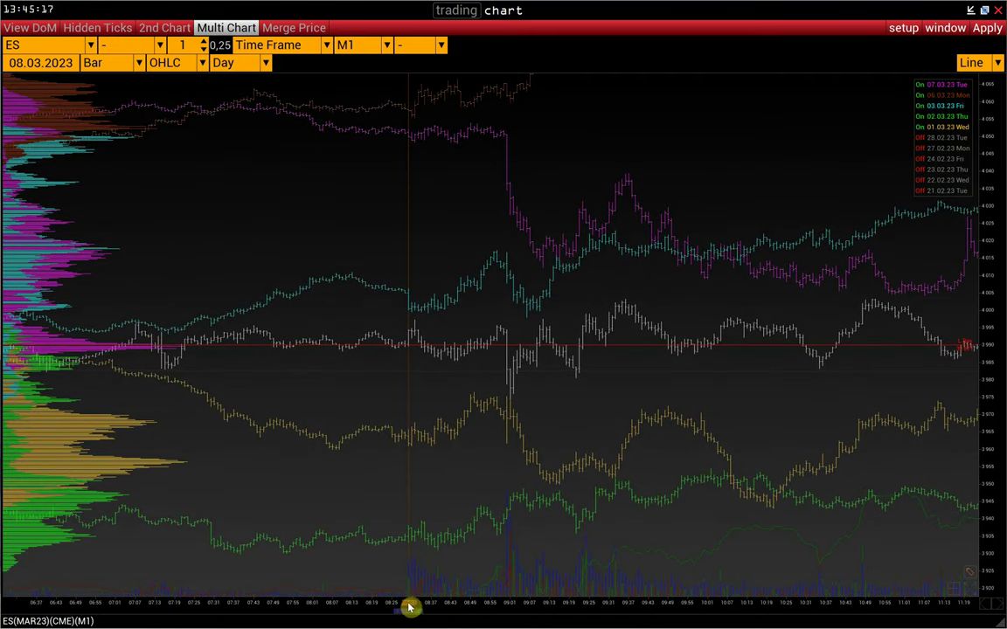
drag(409, 609, 464, 610)
drag(481, 469, 489, 506)
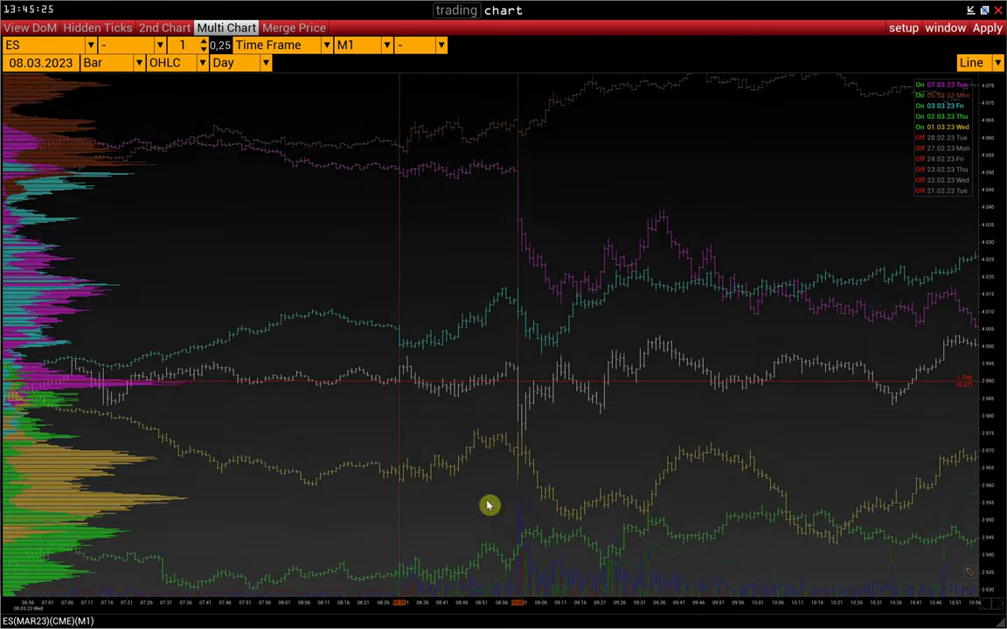
- Examine how each day's price curve behaves between and around the 08:30 and 09:00 markers
drag(991, 273, 988, 282)
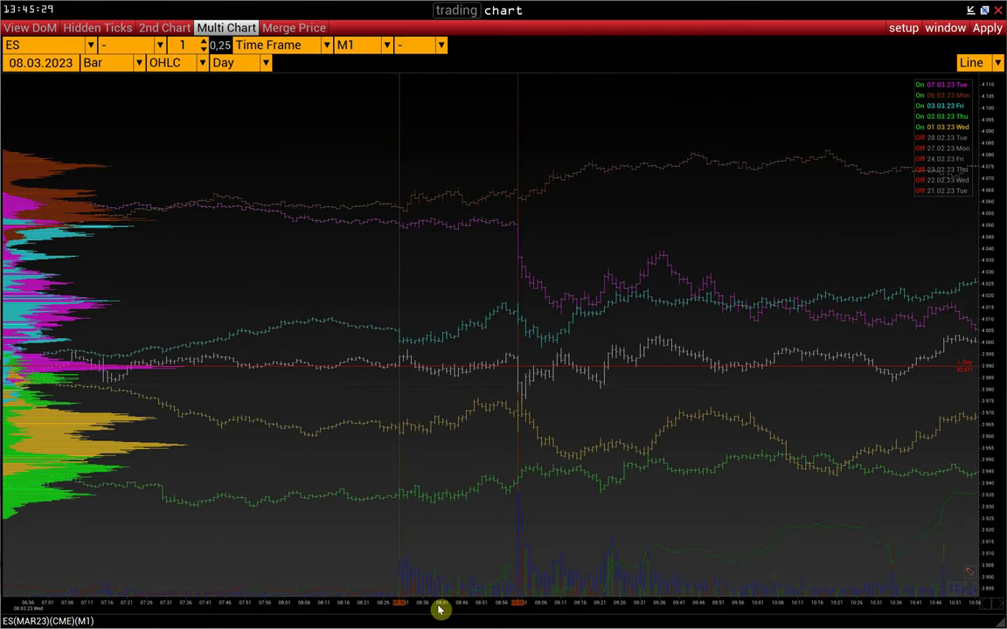
drag(440, 609, 466, 522)
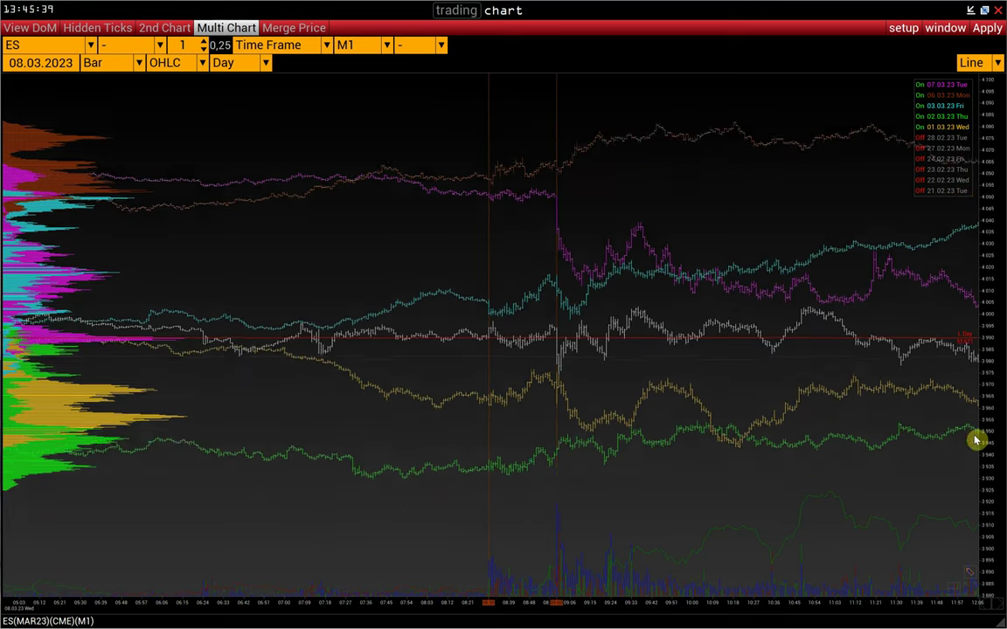
scroll(987, 445, up, 2)
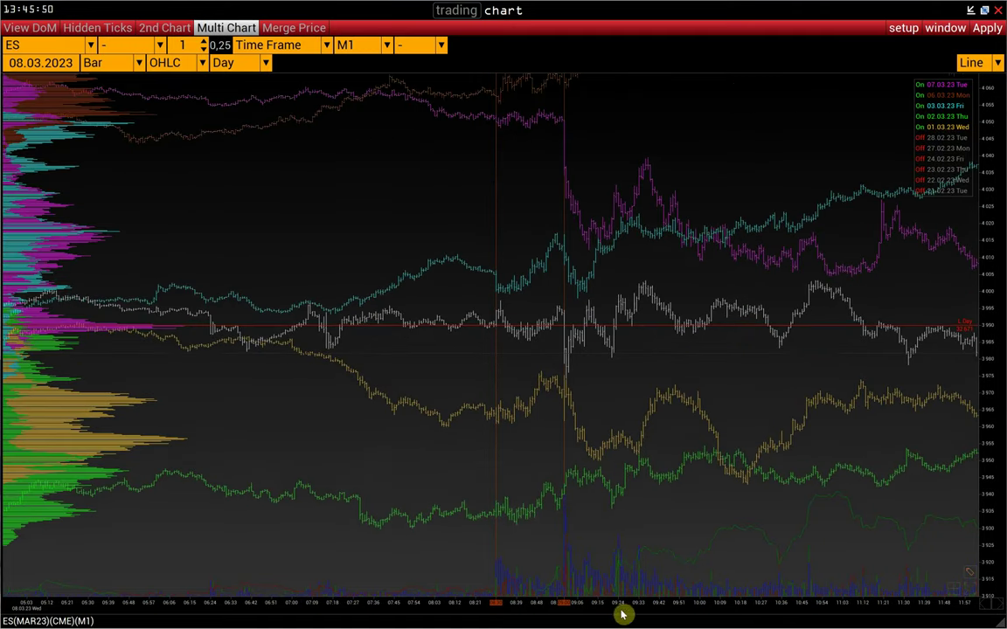
scroll(626, 608, up, 2)
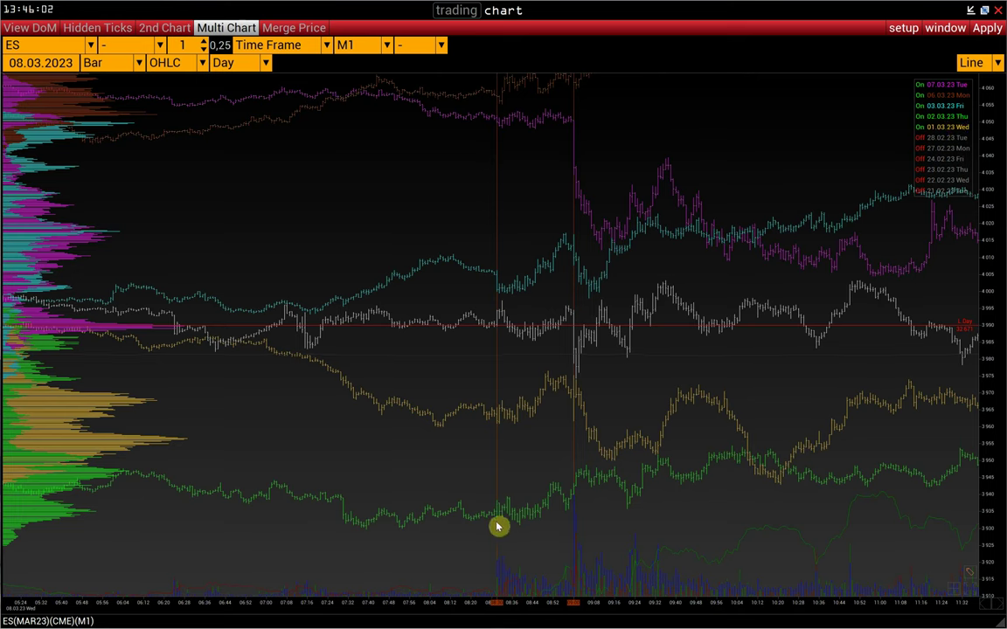
drag(497, 525, 574, 483)
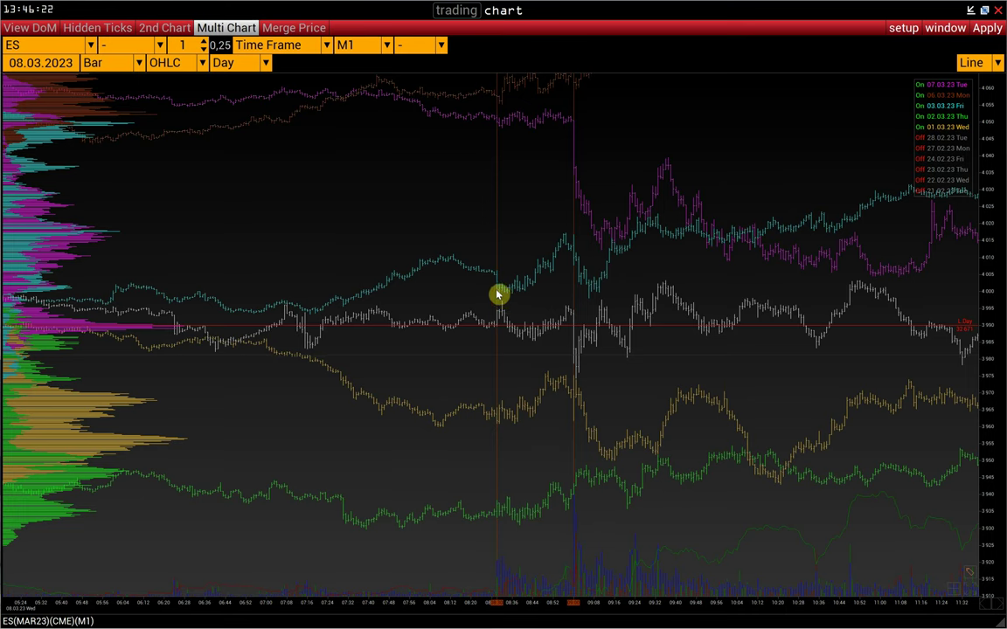
drag(495, 295, 579, 253)
drag(629, 161, 633, 212)
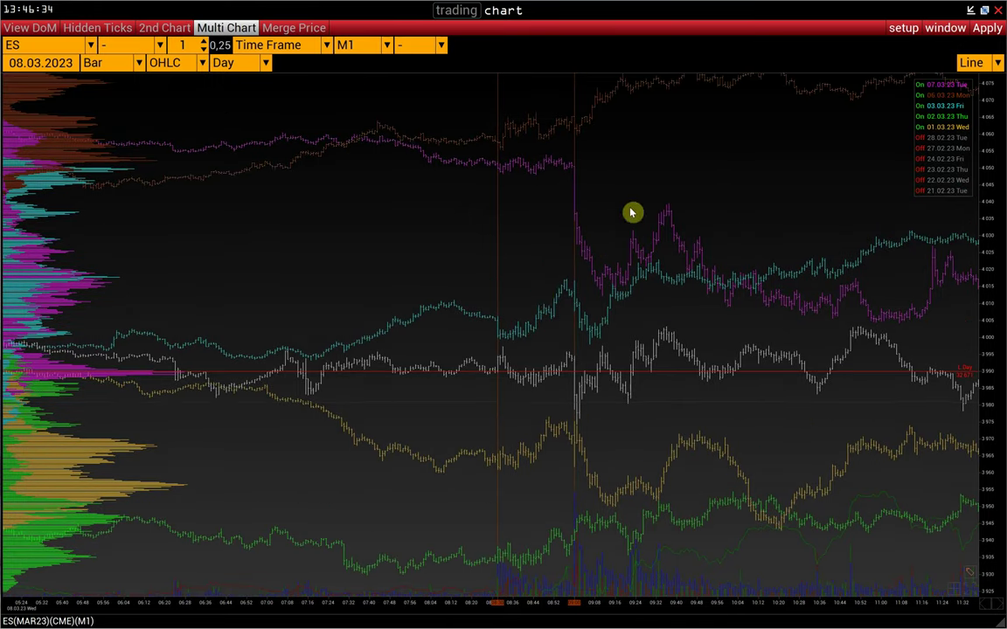
drag(542, 294, 523, 416)
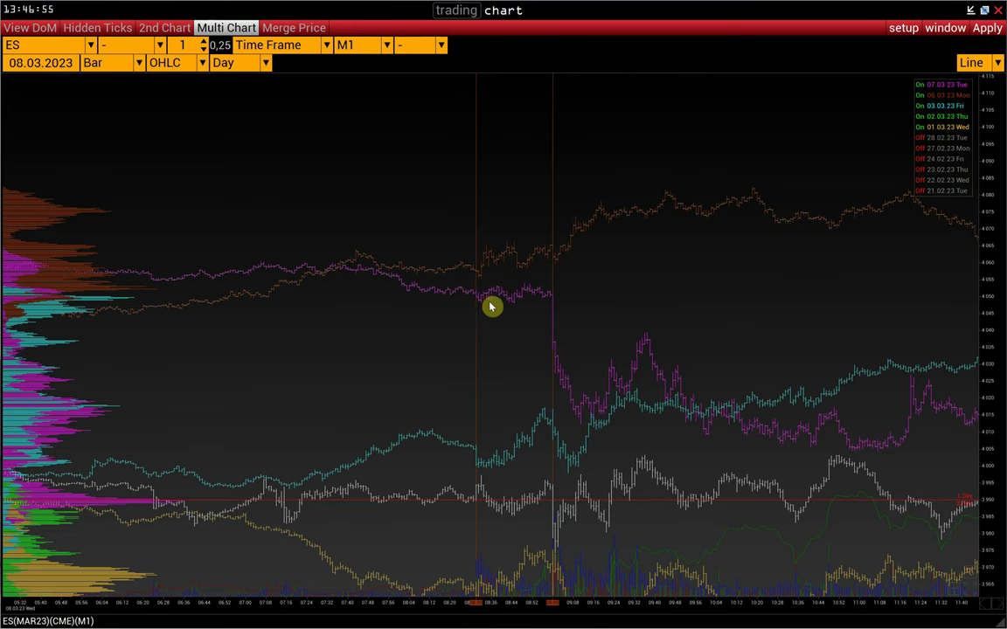
scroll(549, 341, down, 3)
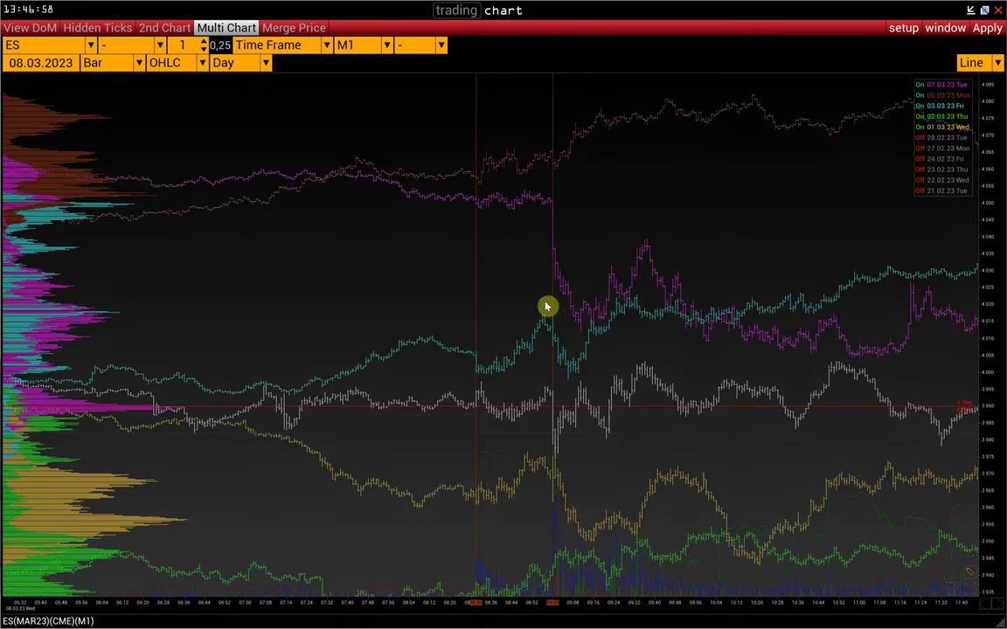
scroll(545, 323, down, 1)
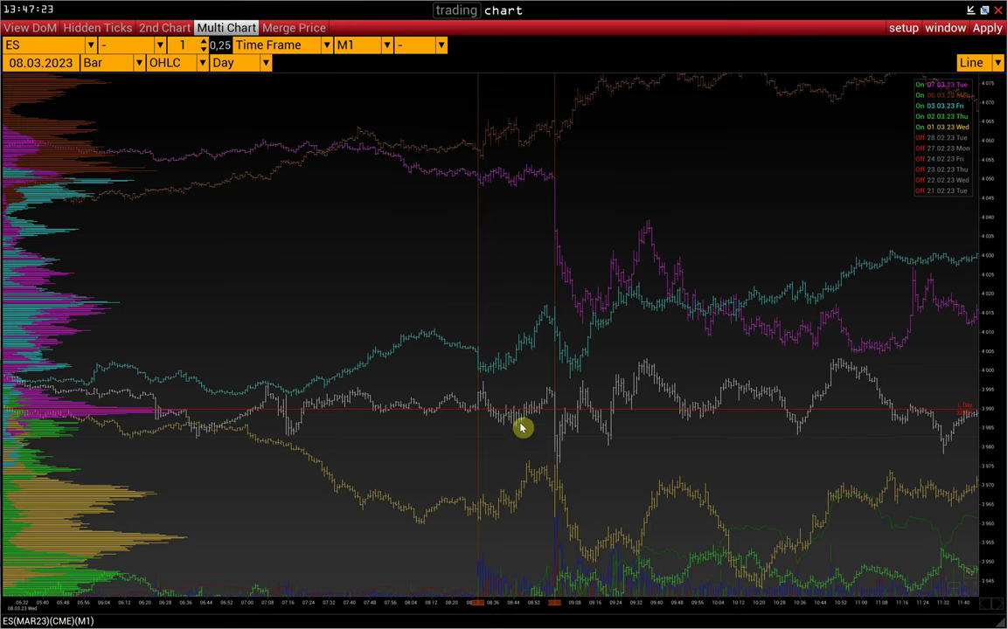
drag(518, 424, 552, 396)
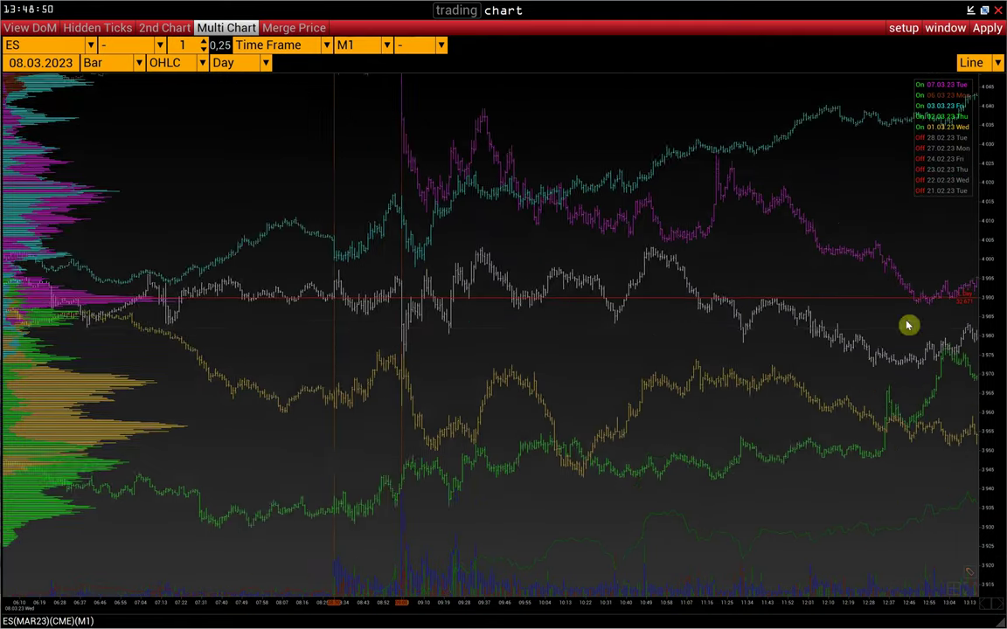
- Examine the full session of the overlaid days, following the 06.03.23 curve from its morning highs towards the close
scroll(990, 343, down, 3)
scroll(615, 604, down, 3)
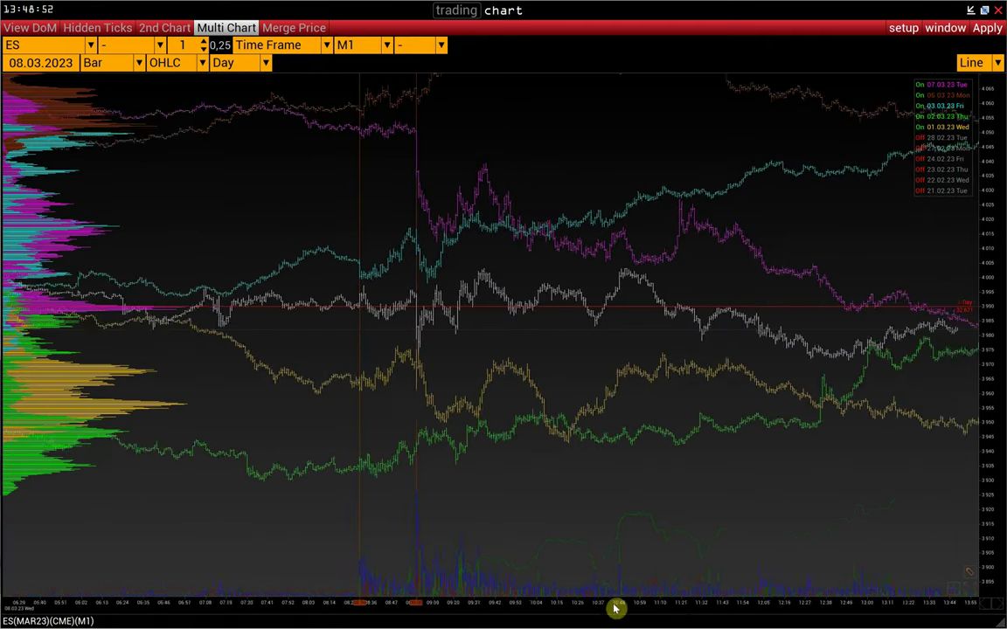
scroll(658, 597, down, 1)
drag(712, 404, 667, 492)
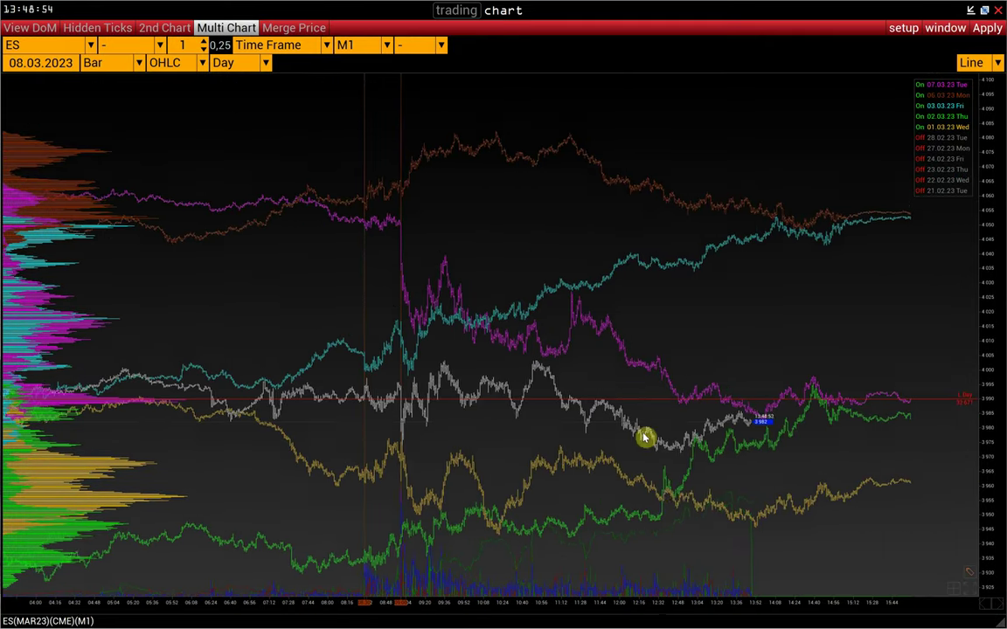
scroll(605, 607, up, 3)
drag(606, 611, 632, 521)
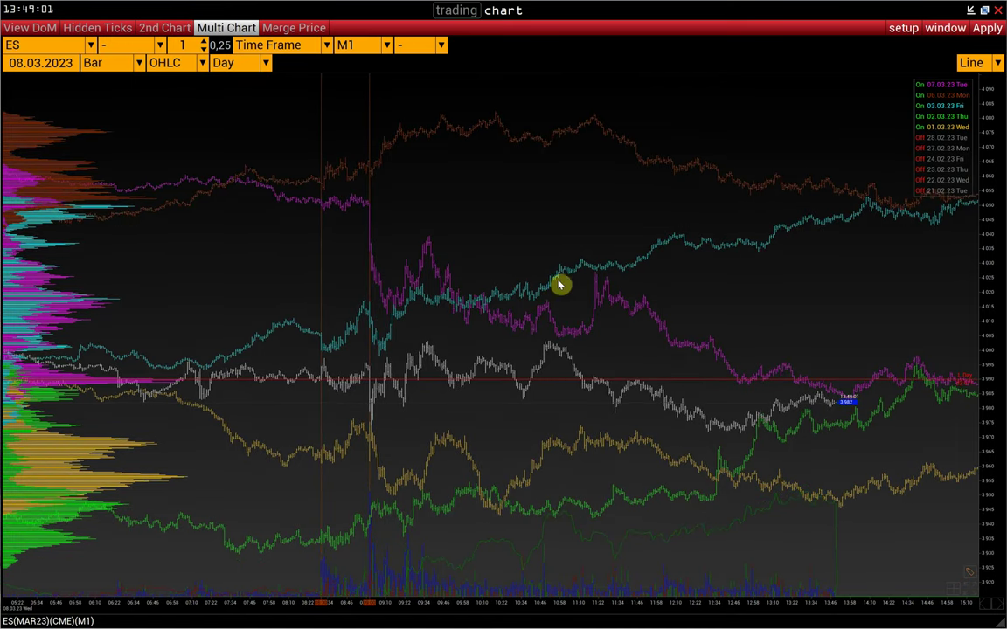
drag(556, 268, 559, 285)
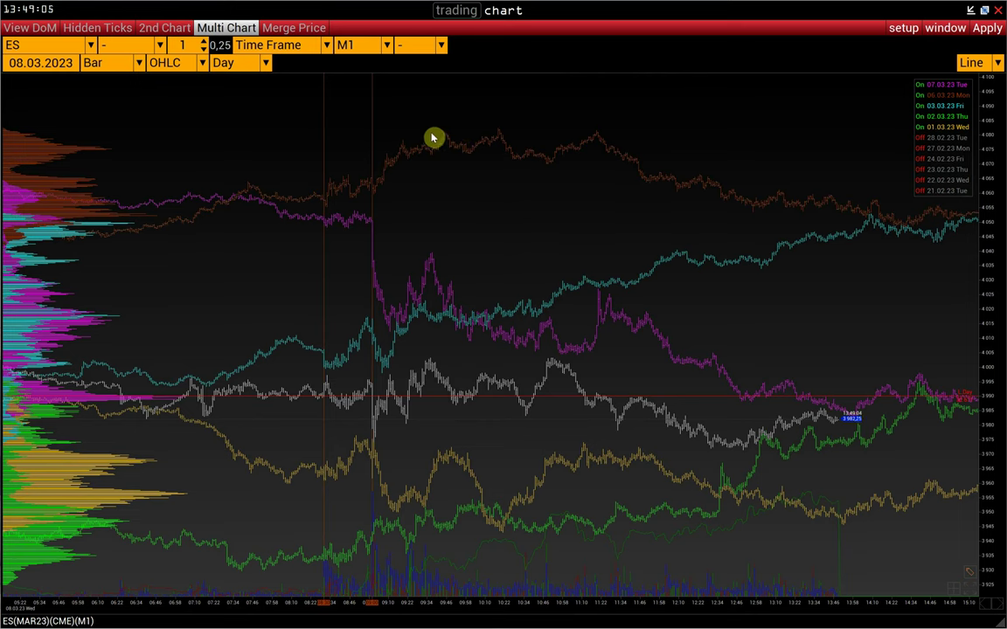
drag(432, 138, 641, 135)
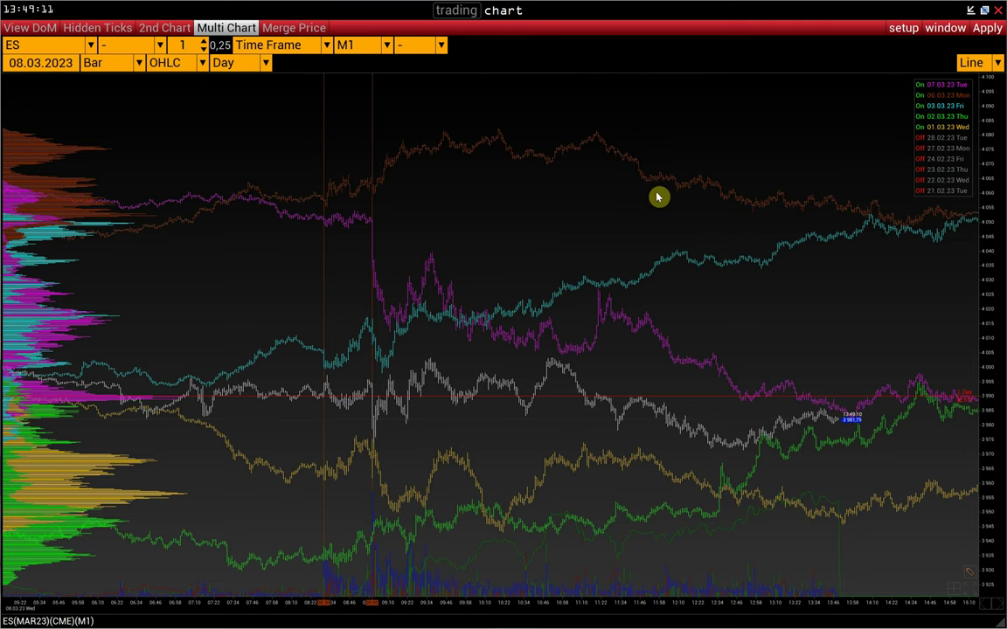
drag(600, 134, 905, 219)
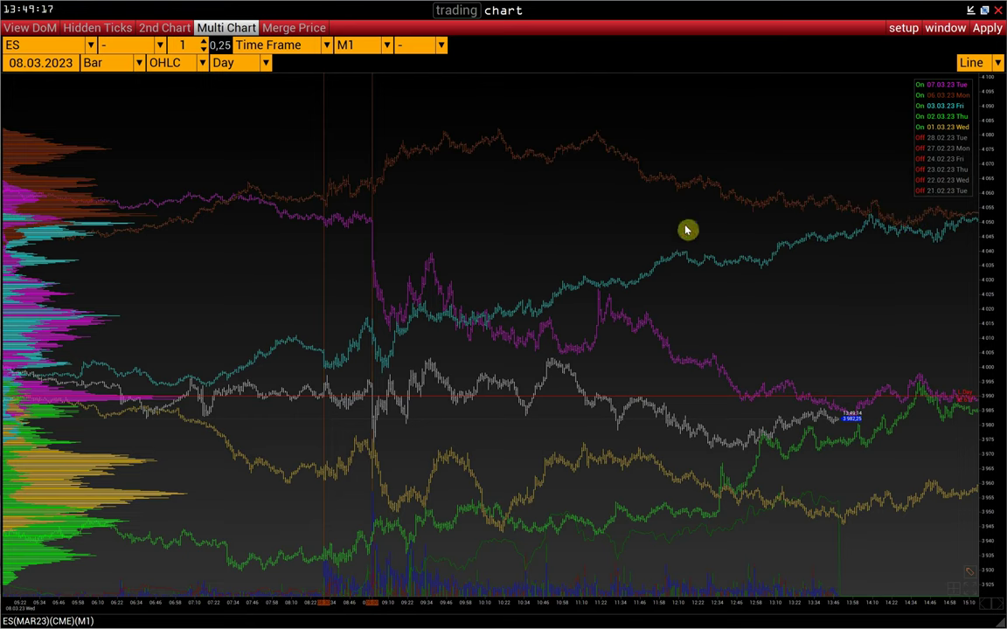
- Examine the late-morning peak and following decline of the 07.03.23 curve against the other days
drag(580, 364, 577, 353)
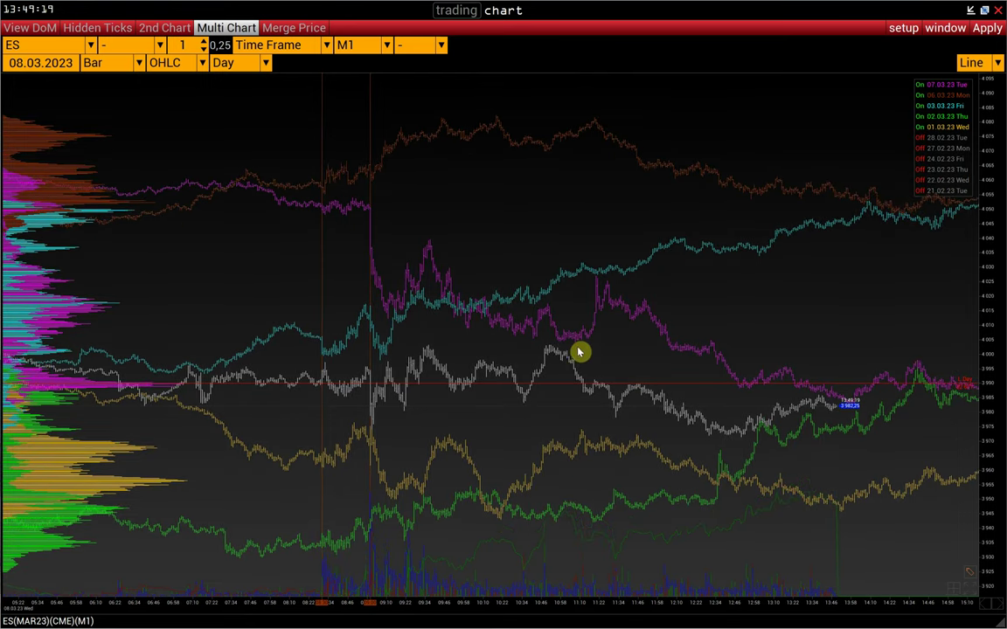
drag(807, 248, 789, 205)
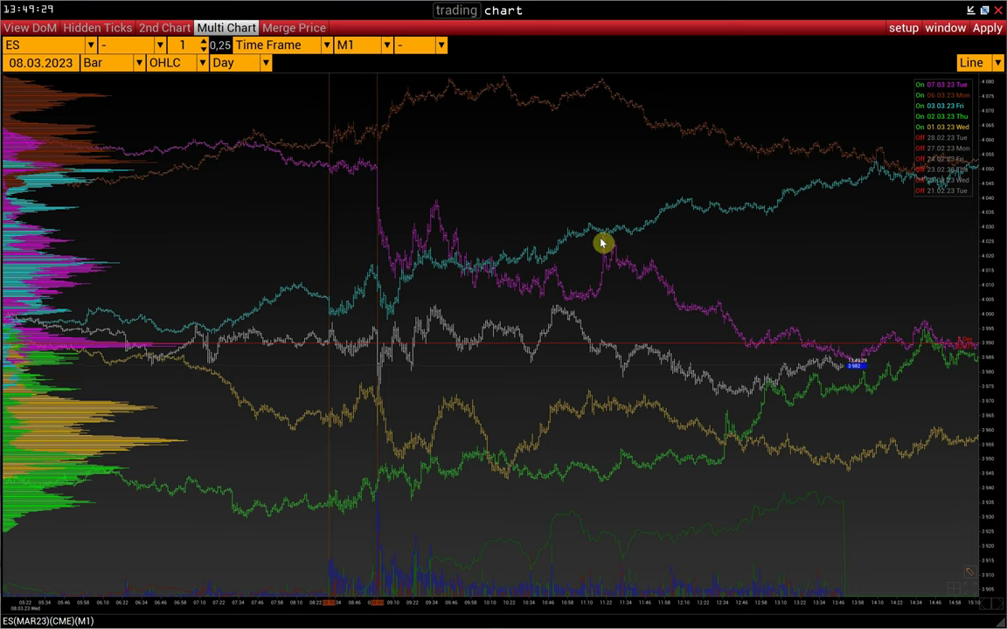
drag(606, 237, 731, 383)
drag(537, 286, 645, 288)
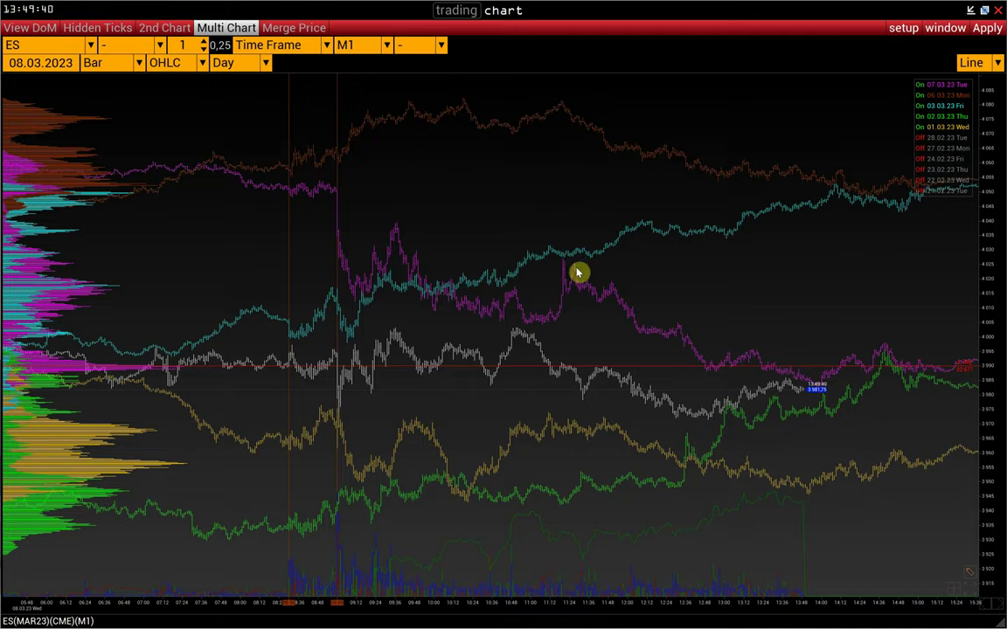
drag(577, 272, 613, 246)
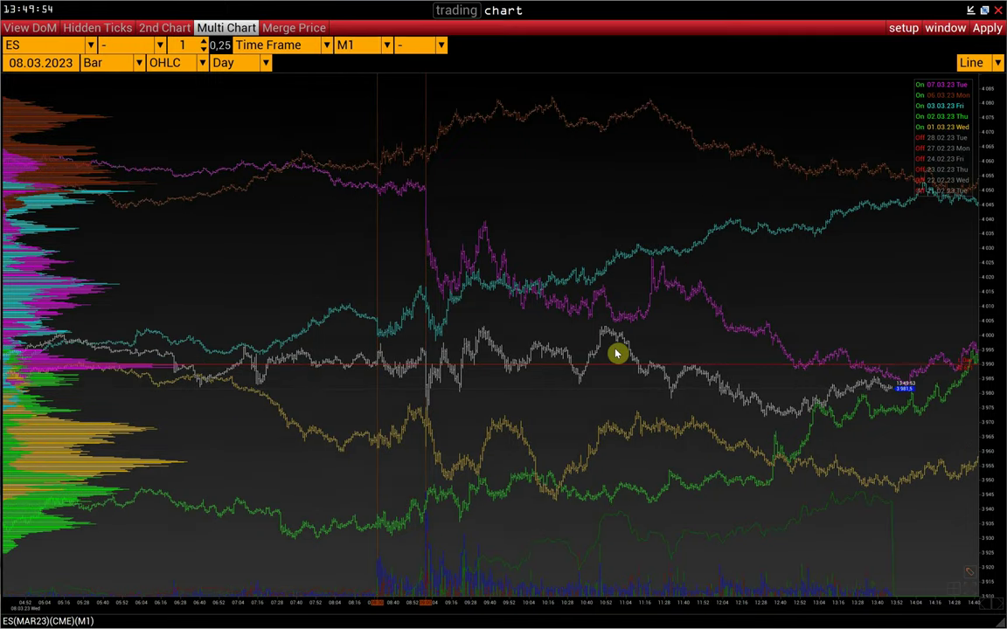
drag(617, 321, 618, 346)
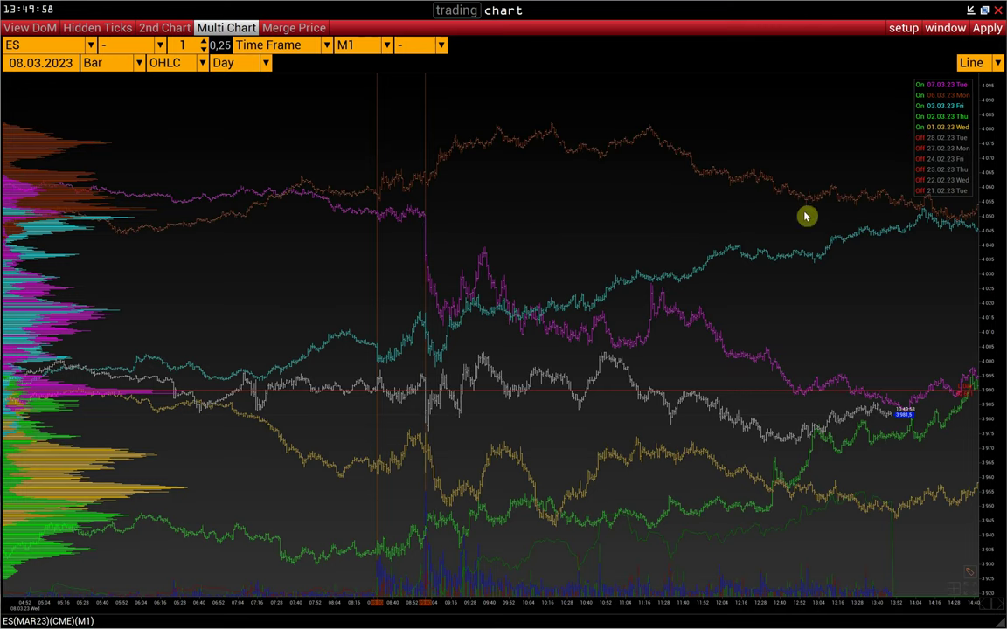
- Turn off the 03.03.23, 02.03.23 and 01.03.23 curves, leaving only 07.03.23 and 06.03.23 for comparison
click(921, 107)
click(920, 118)
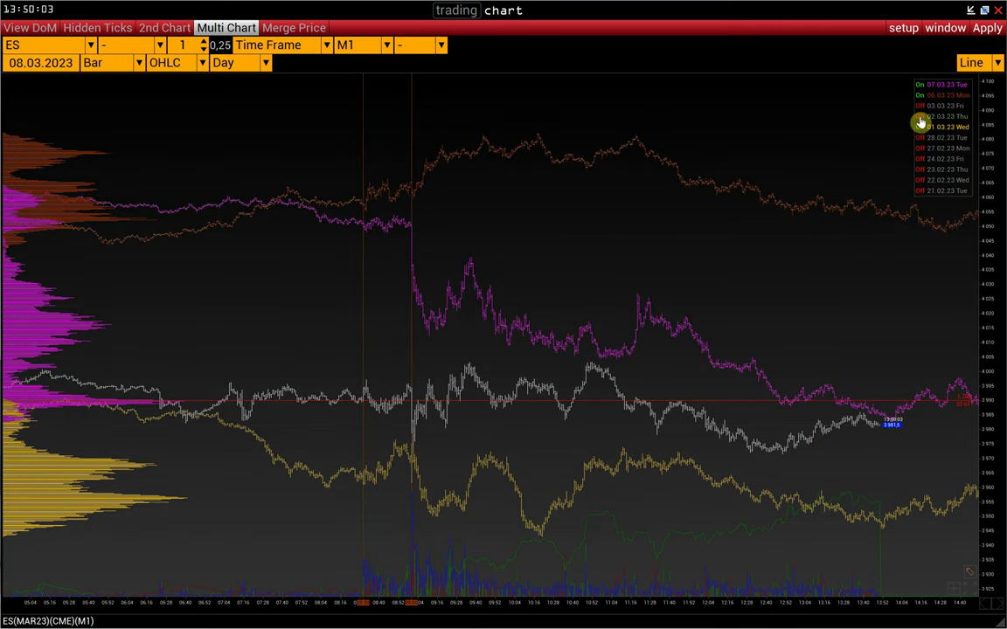
click(920, 128)
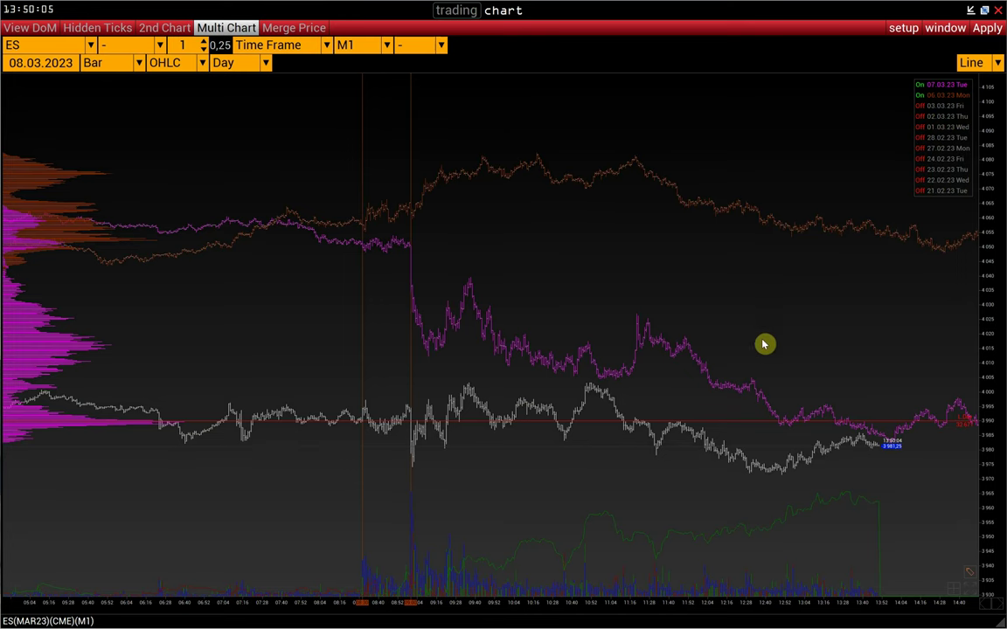
- Compare the current day's morning peaks and late-morning pullback with the 07.03.23 and 06.03.23 curves
drag(533, 339, 543, 353)
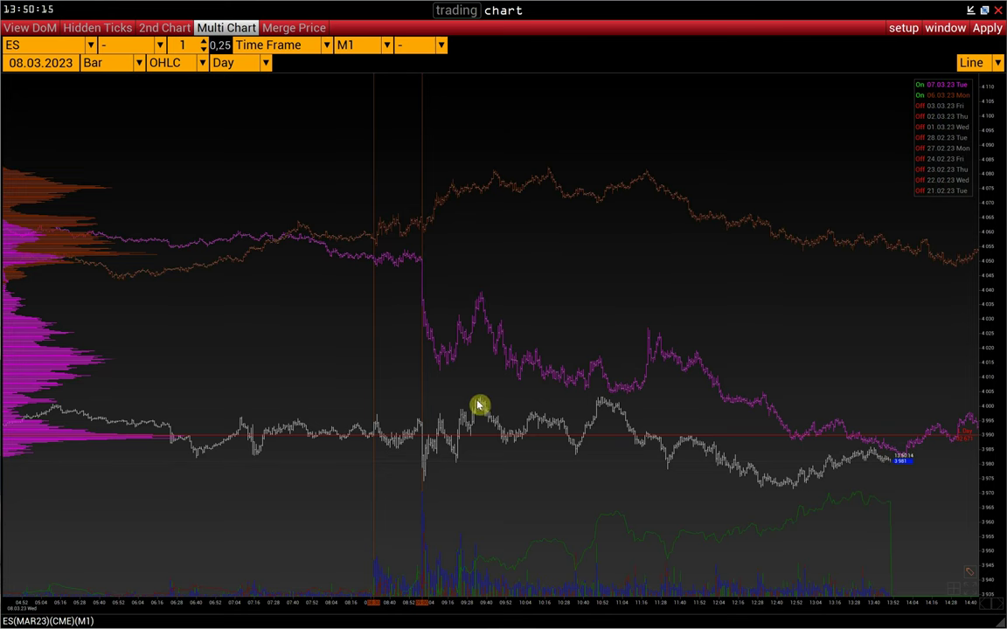
drag(478, 404, 642, 405)
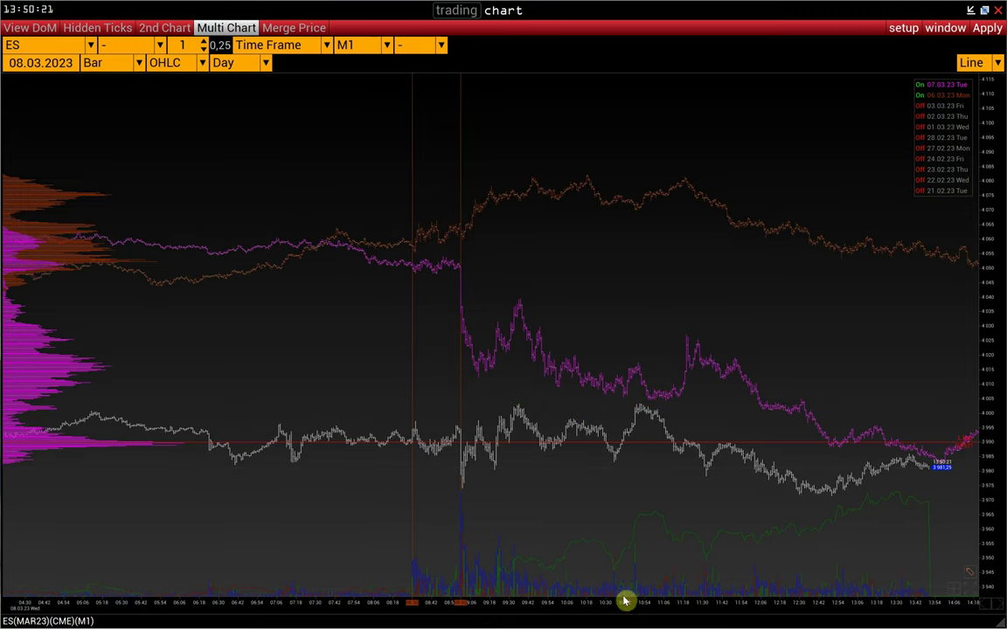
drag(694, 519, 629, 512)
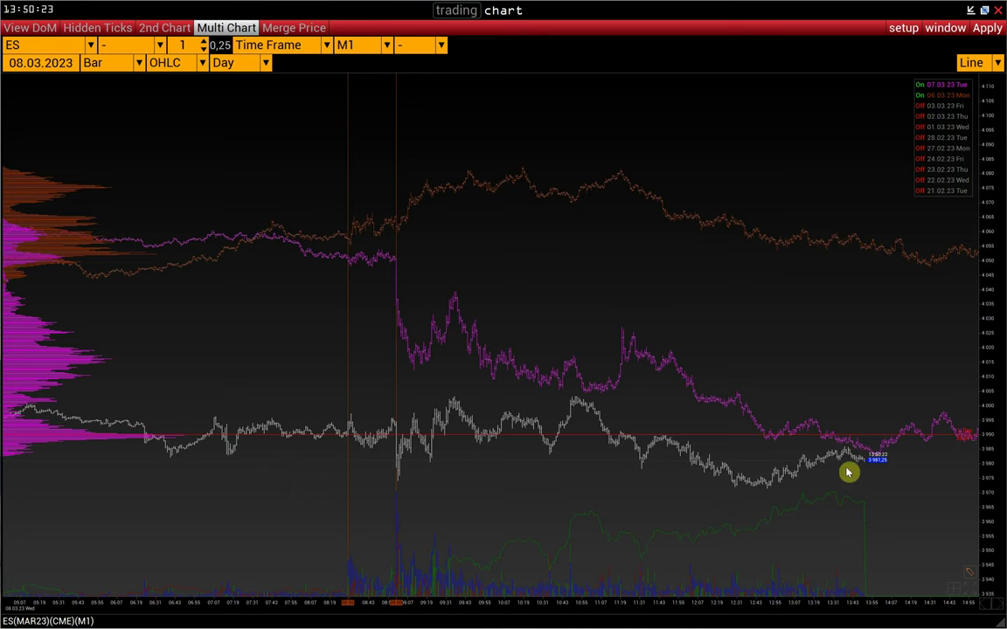
scroll(988, 462, up, 3)
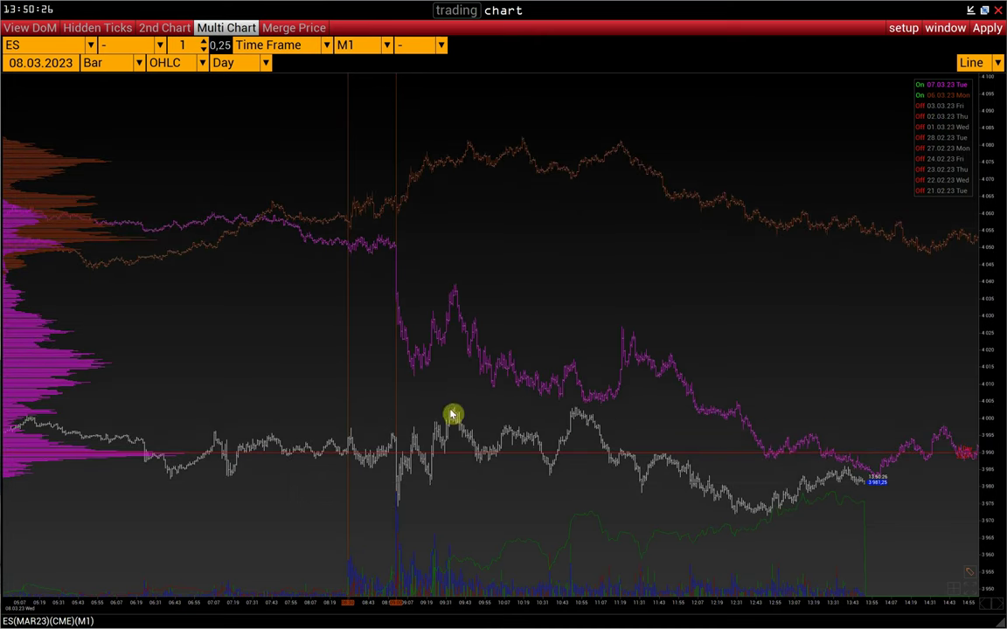
drag(454, 410, 639, 410)
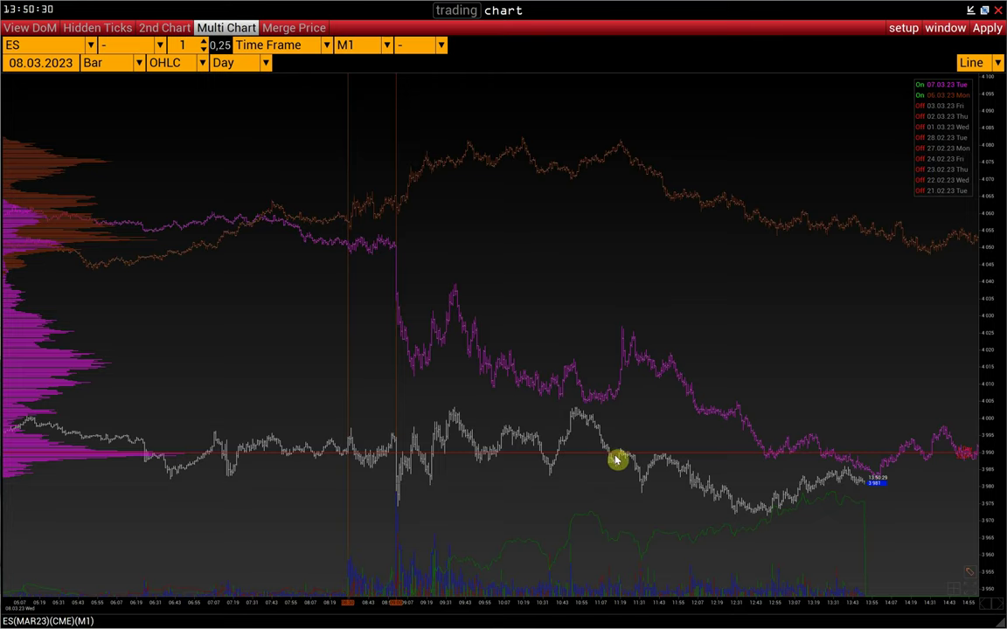
drag(642, 472, 604, 435)
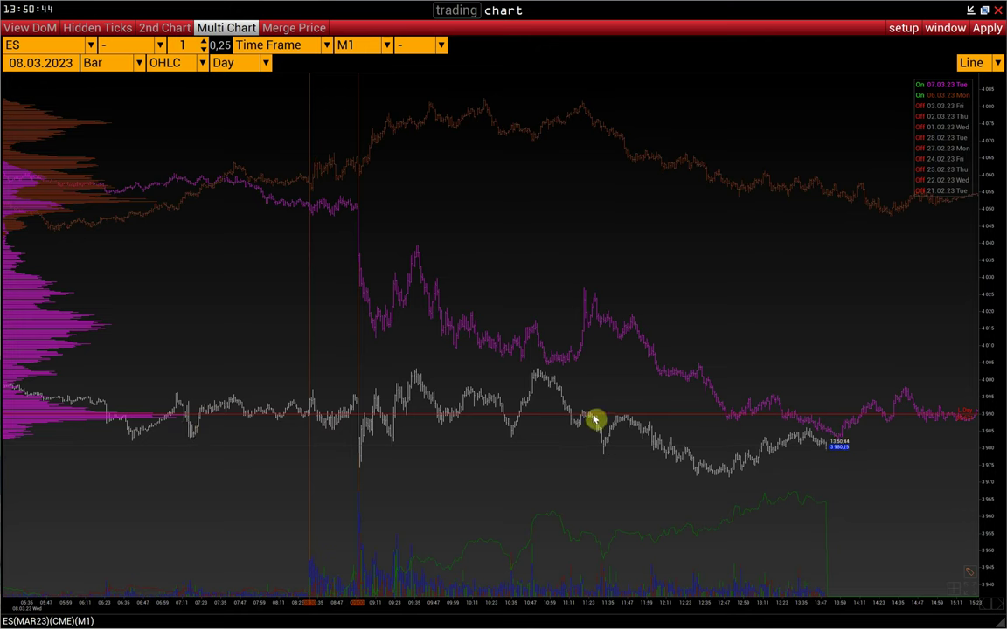
drag(596, 420, 610, 460)
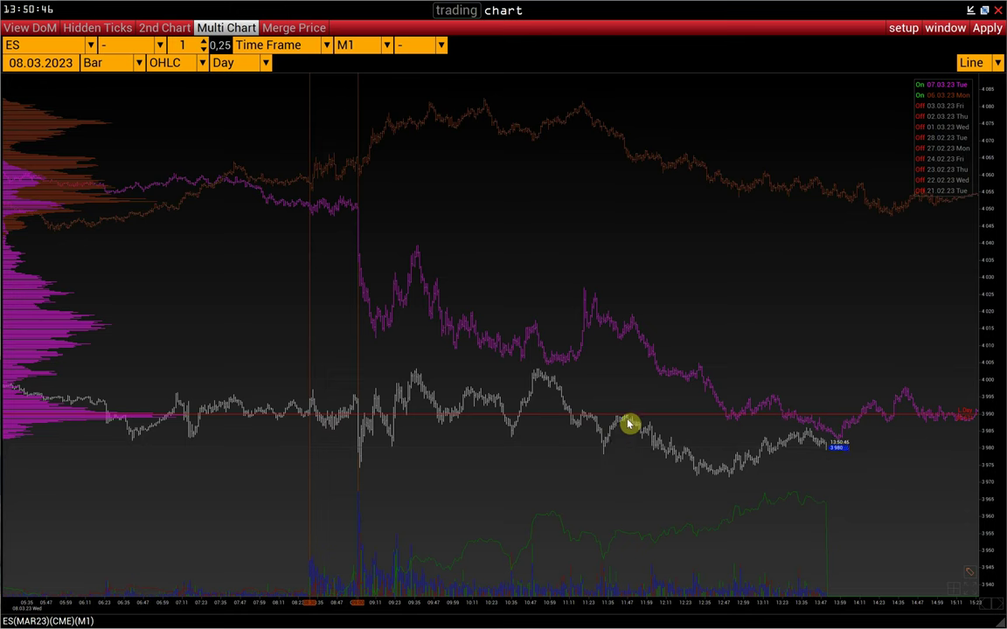
drag(626, 420, 715, 469)
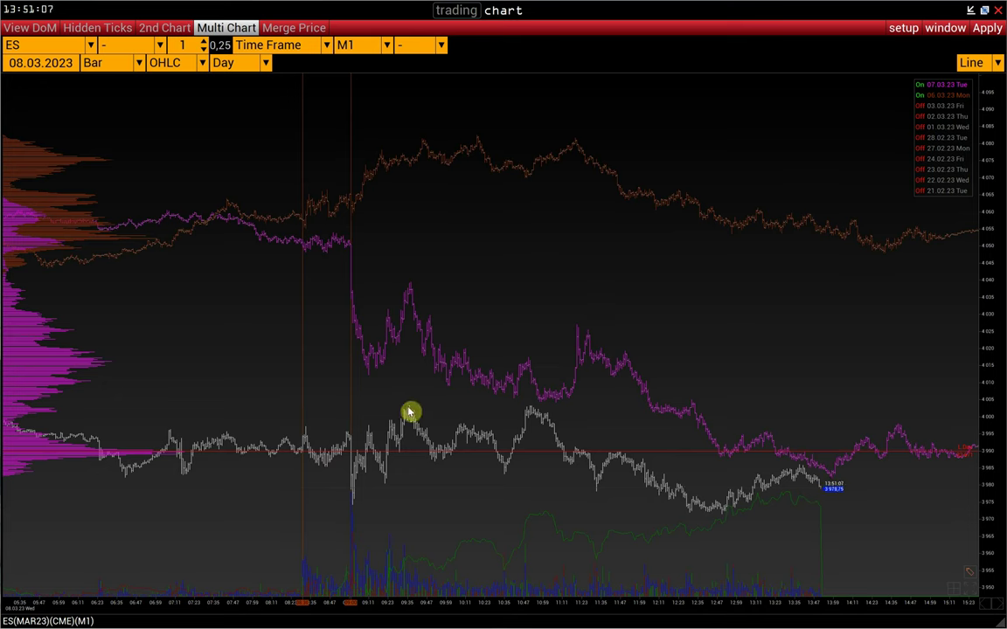
- Examine the current day's move from the morning highs to the midday low and on to the latest price
drag(408, 410, 728, 502)
drag(720, 505, 643, 480)
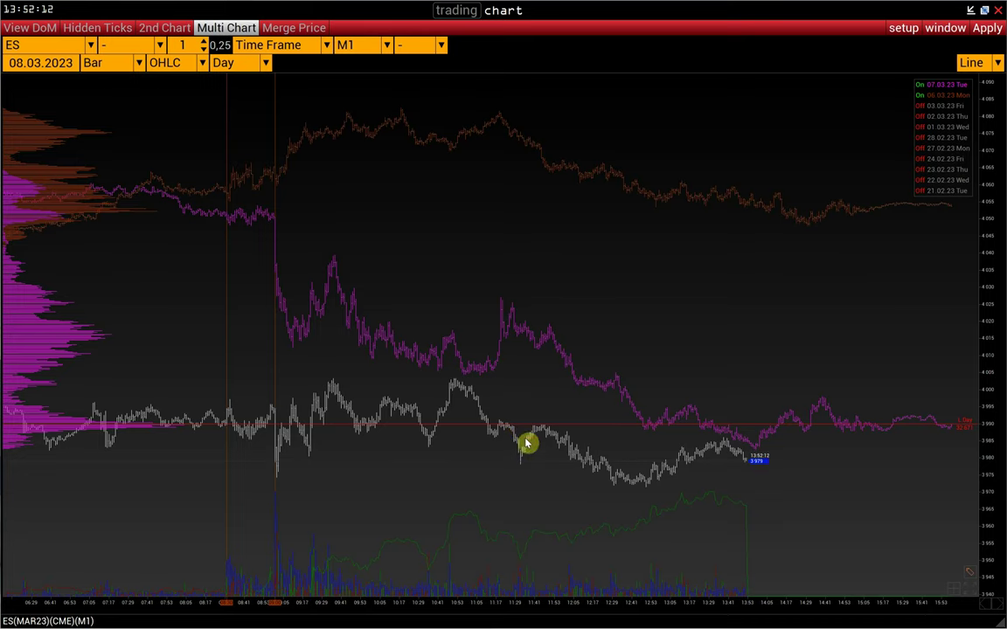
drag(572, 461, 524, 437)
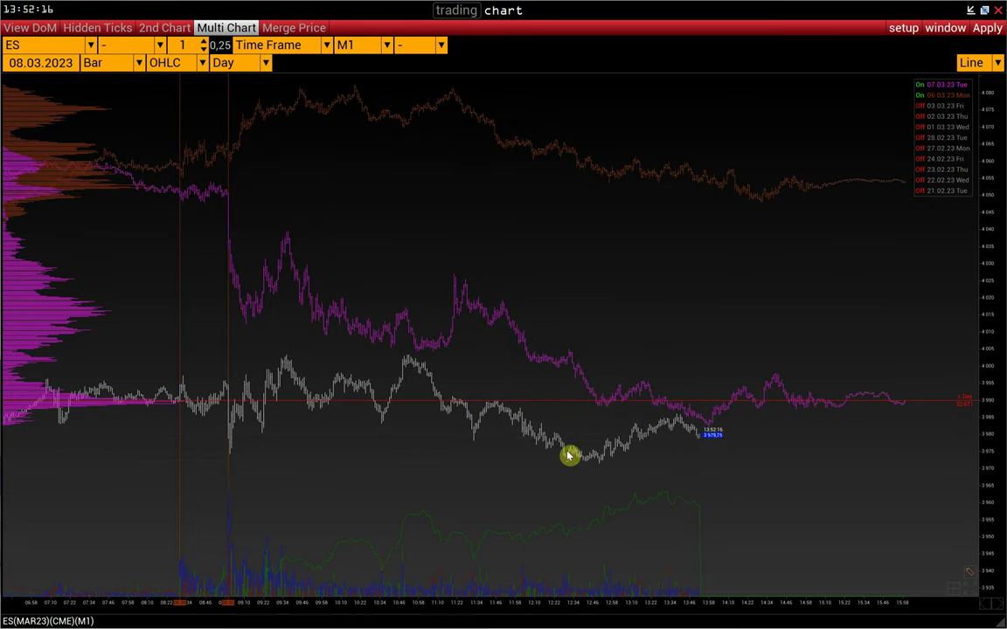
drag(418, 358, 591, 464)
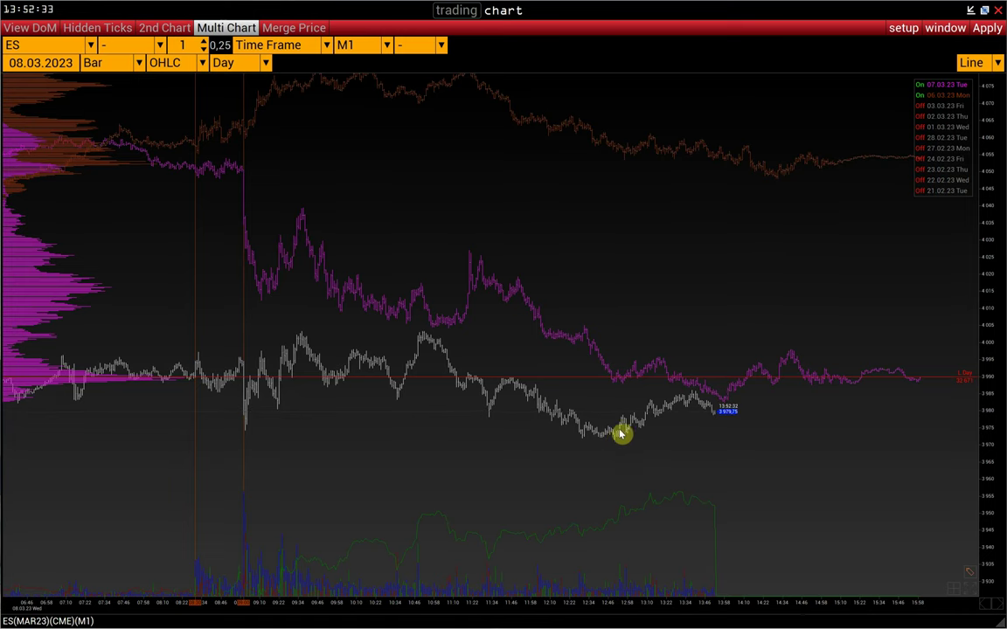
drag(984, 411, 1003, 425)
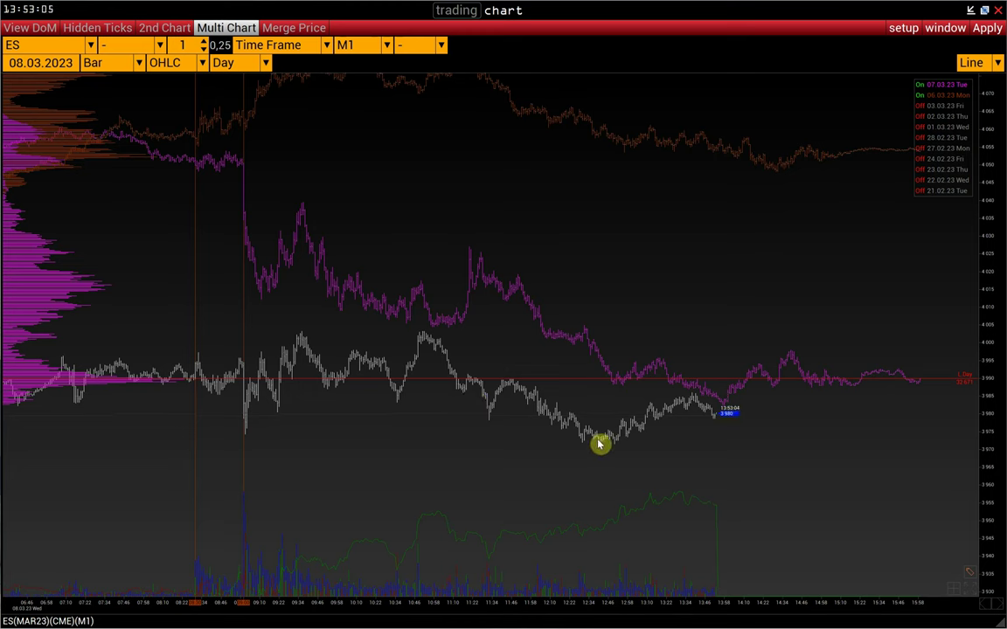
drag(601, 441, 716, 408)
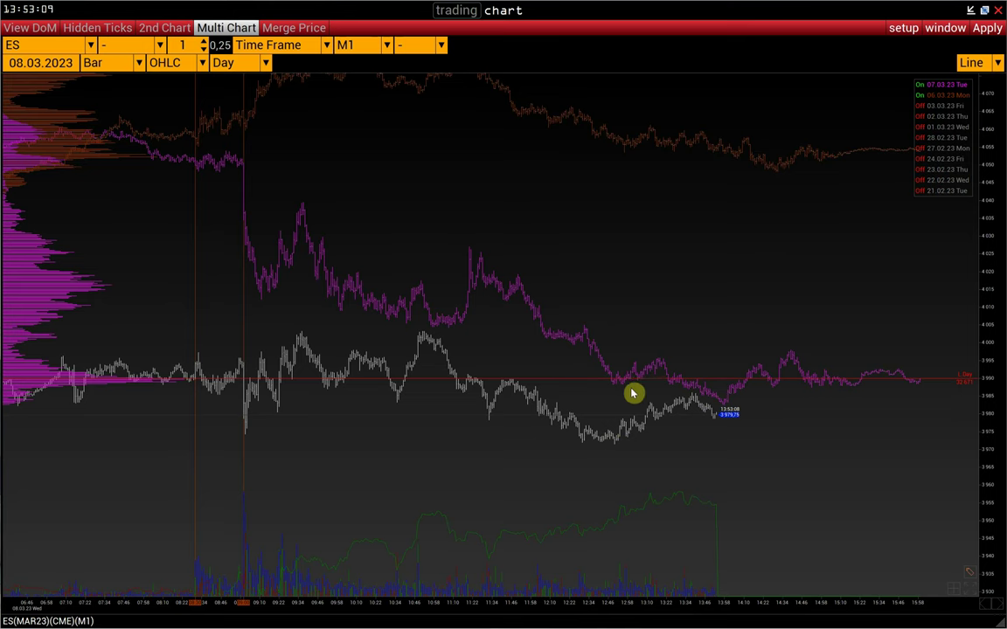